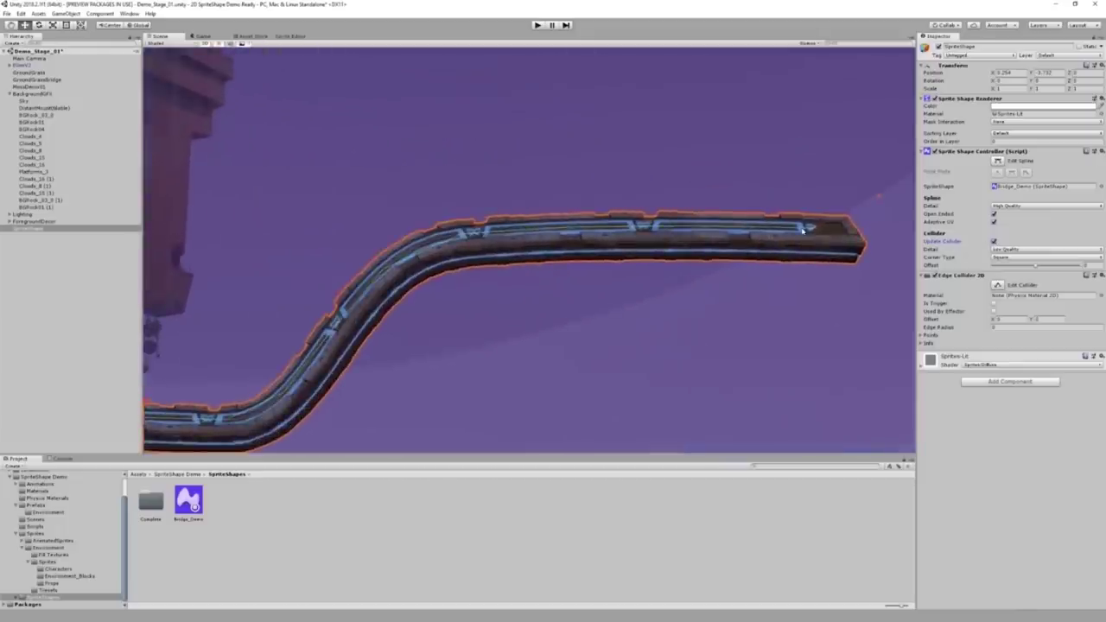
# - Turn off Update Collider on the bridge sprite shape and start editing its Edge Collider 2D
pyautogui.moveTo(539, 302); pyautogui.dragTo(833, 216, button='middle')
pyautogui.moveTo(331, 317)
pyautogui.mouseDown(button='middle')
pyautogui.moveTo(570, 294)
pyautogui.moveTo(836, 224)
pyautogui.mouseUp(button='middle')
pyautogui.moveTo(553, 348); pyautogui.dragTo(570, 340, button='middle')
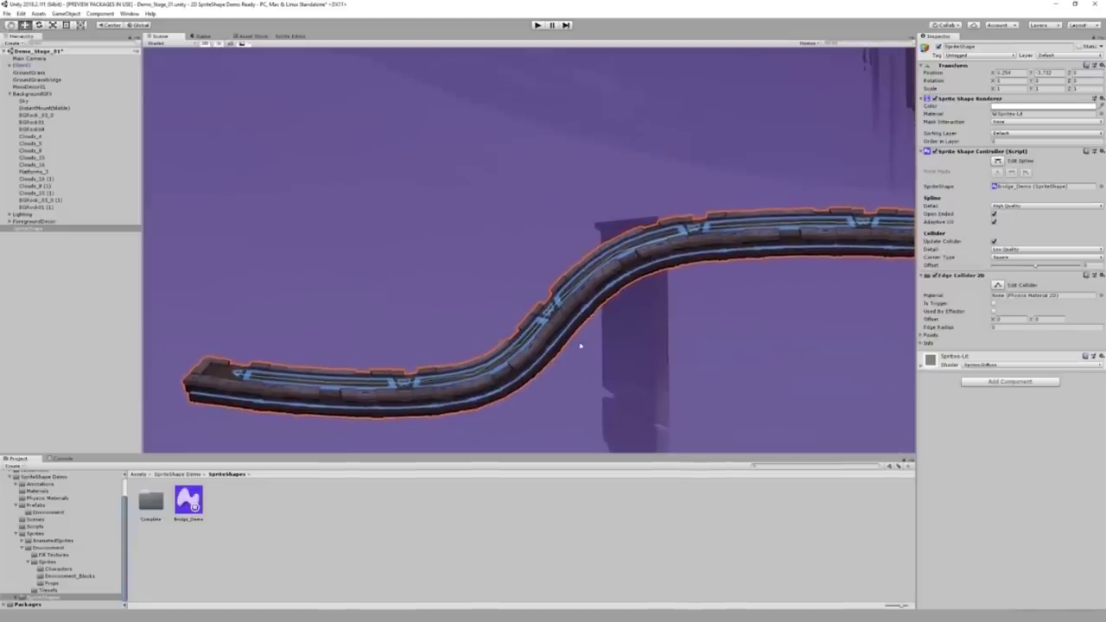
pyautogui.moveTo(359, 358); pyautogui.dragTo(636, 319, button='middle')
pyautogui.scroll(8, 542, 330)
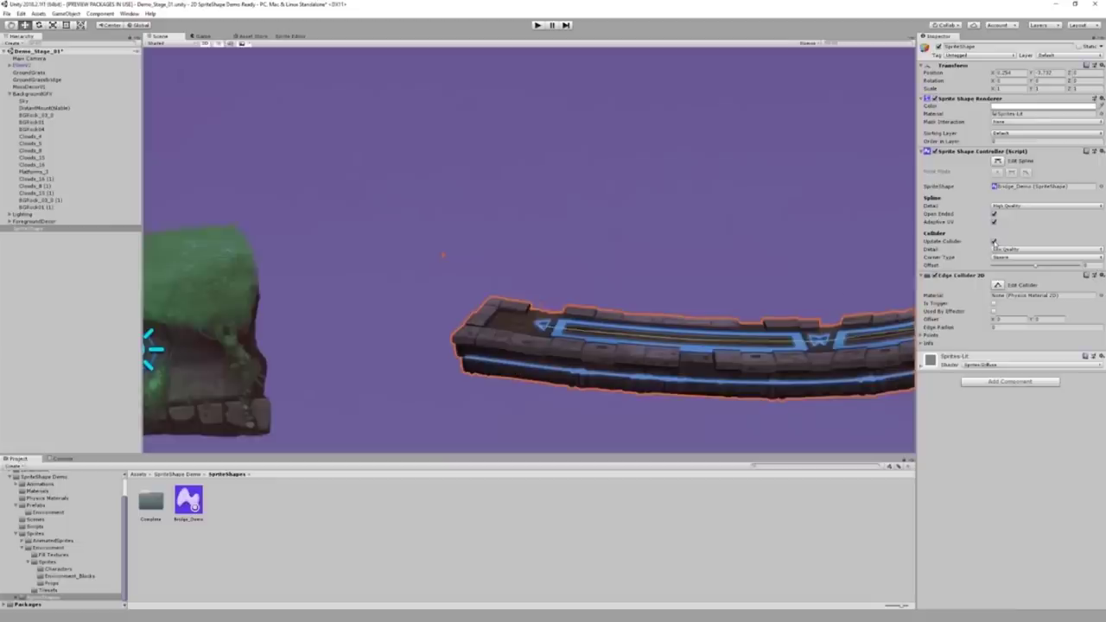
pyautogui.click(993, 243)
pyautogui.click(996, 286)
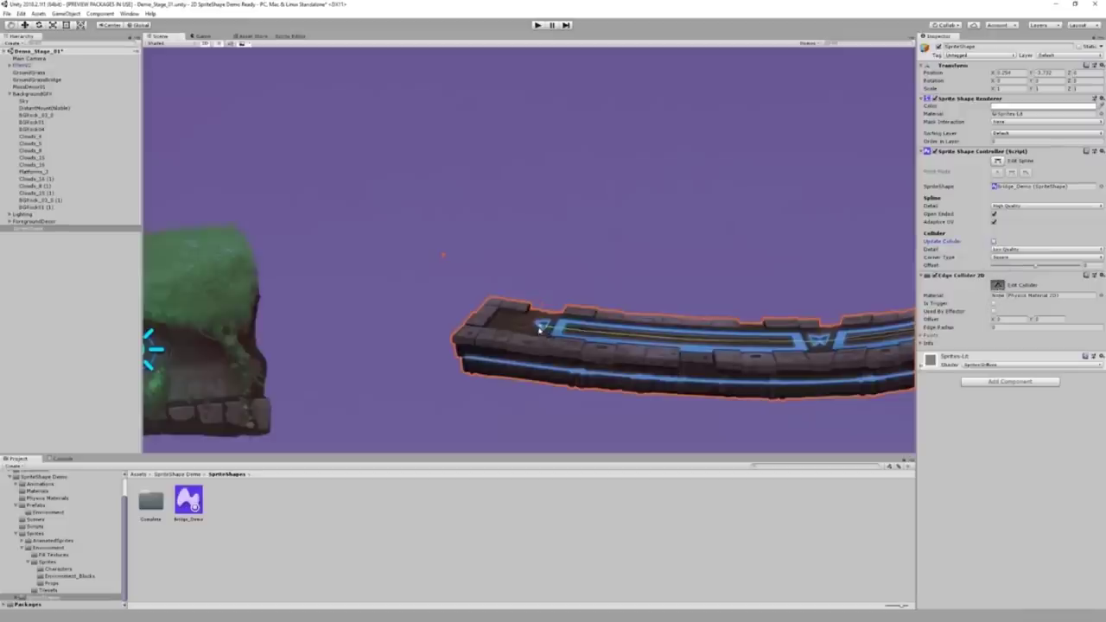
# - Adjust the edge collider point at the far upper end of the bridge
pyautogui.moveTo(855, 273); pyautogui.dragTo(458, 267, button='middle')
pyautogui.scroll(-5, 595, 241)
pyautogui.moveTo(700, 223); pyautogui.dragTo(173, 389, button='middle')
pyautogui.moveTo(542, 305); pyautogui.dragTo(156, 445, button='middle')
pyautogui.moveTo(701, 344); pyautogui.dragTo(206, 405, button='middle')
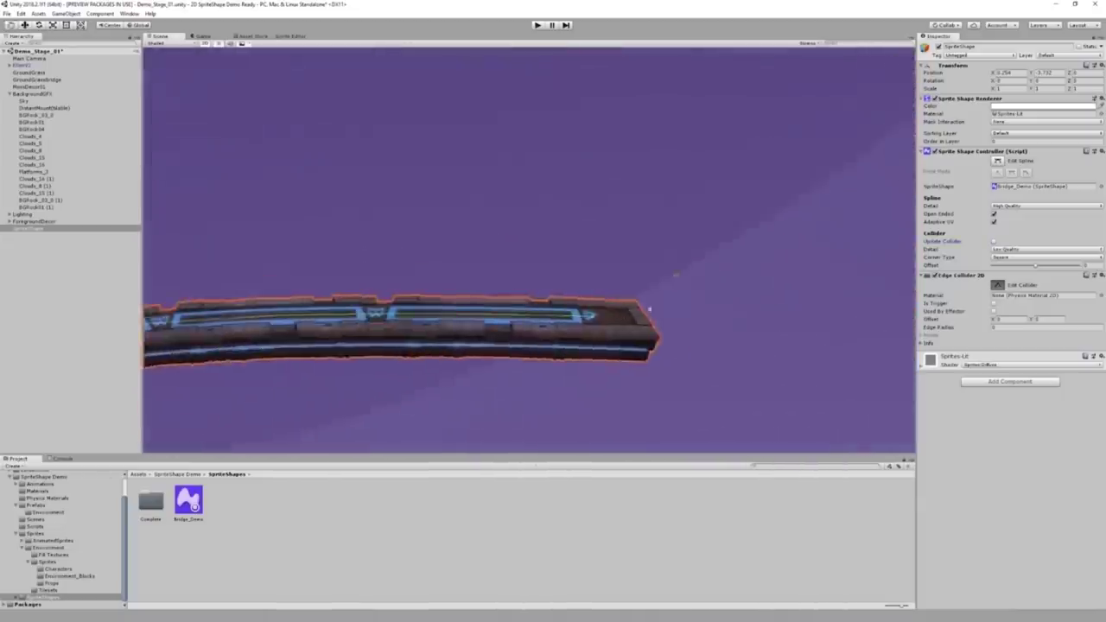
pyautogui.moveTo(593, 321); pyautogui.dragTo(644, 321)
# - Examine the whole bridge and the neighbouring platforms of the level
pyautogui.moveTo(344, 337); pyautogui.dragTo(767, 221, button='middle')
pyautogui.scroll(-10, 767, 221)
pyautogui.press('w')
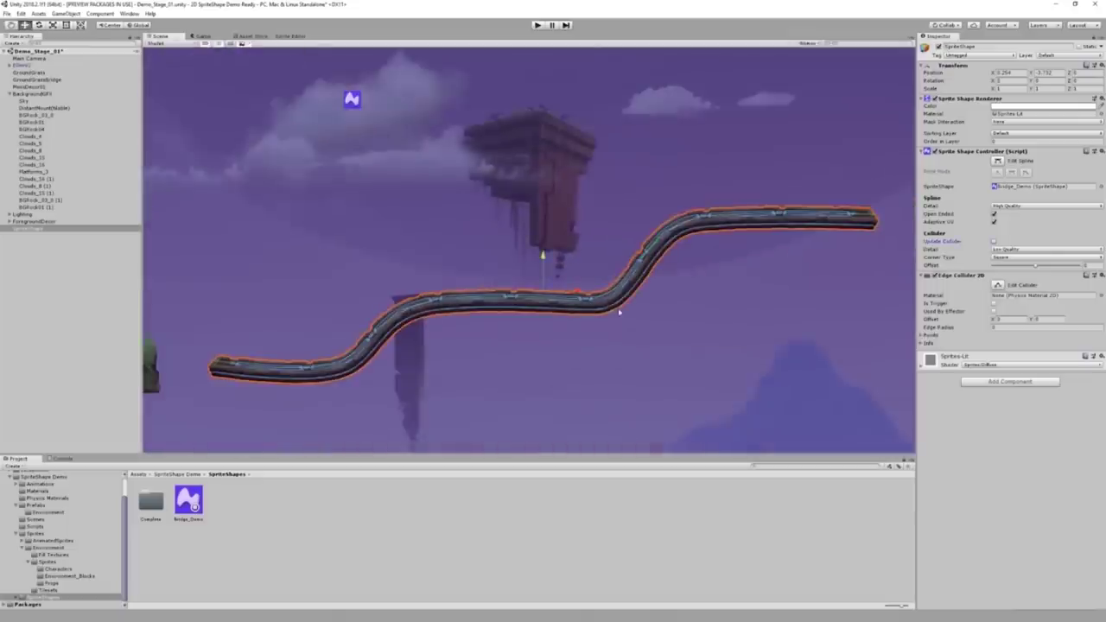
pyautogui.moveTo(454, 359); pyautogui.dragTo(543, 363, button='middle')
pyautogui.scroll(-10, 543, 363)
pyautogui.moveTo(434, 357); pyautogui.dragTo(726, 274, button='middle')
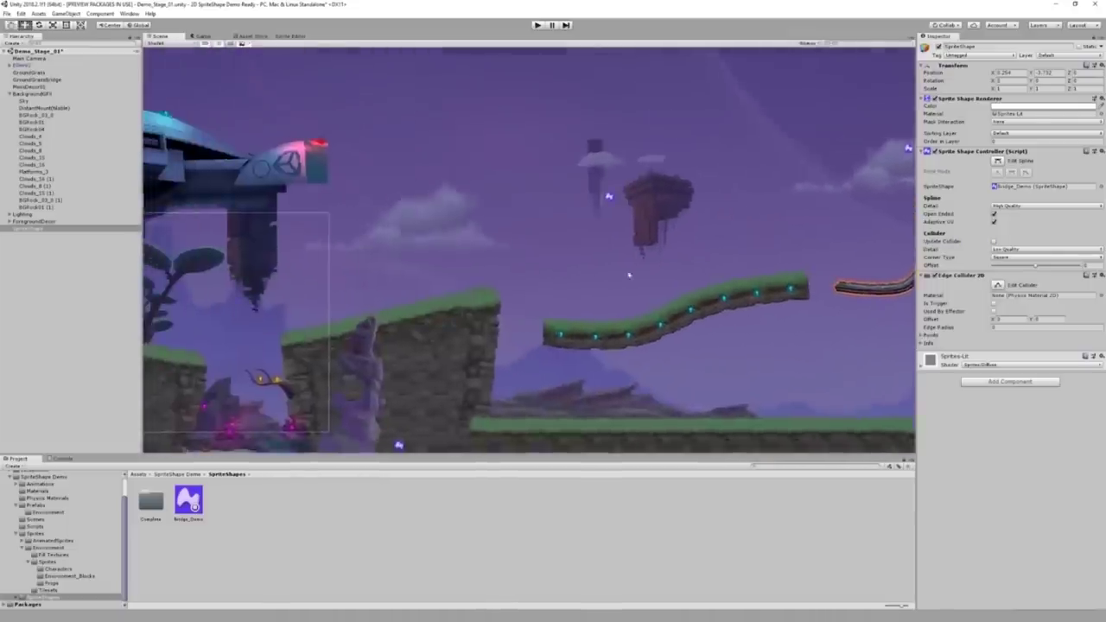
pyautogui.moveTo(726, 275); pyautogui.dragTo(622, 259, button='right')
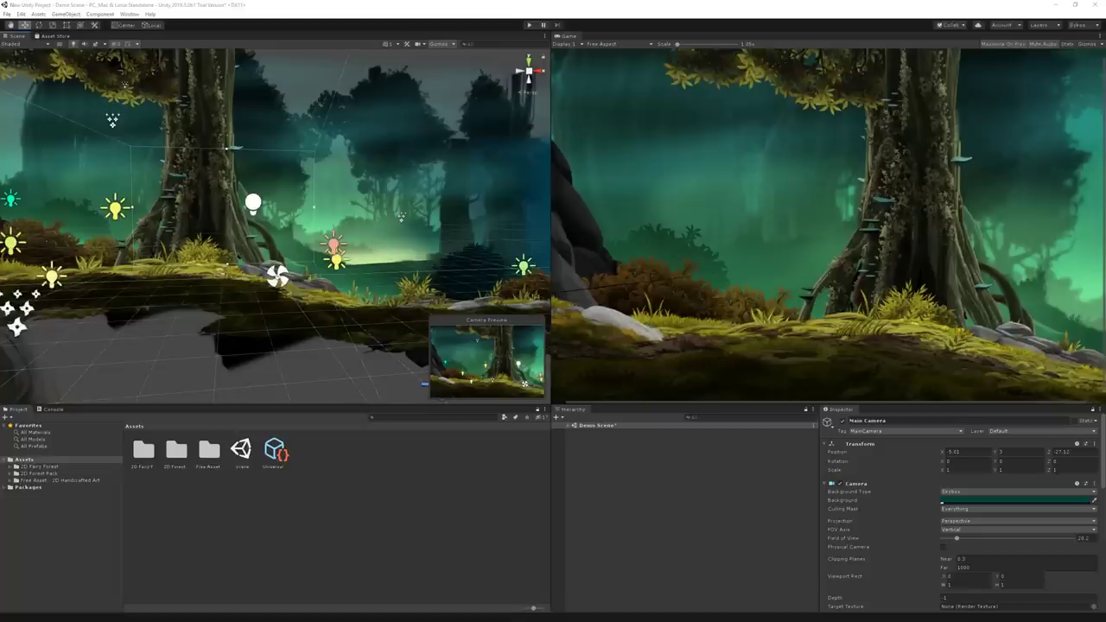
# - Move the Point Light 2D to about X -2.26, Y 2.46 and shrink its outer radius to about 25.15
pyautogui.moveTo(227, 273); pyautogui.dragTo(325, 295, button='right')
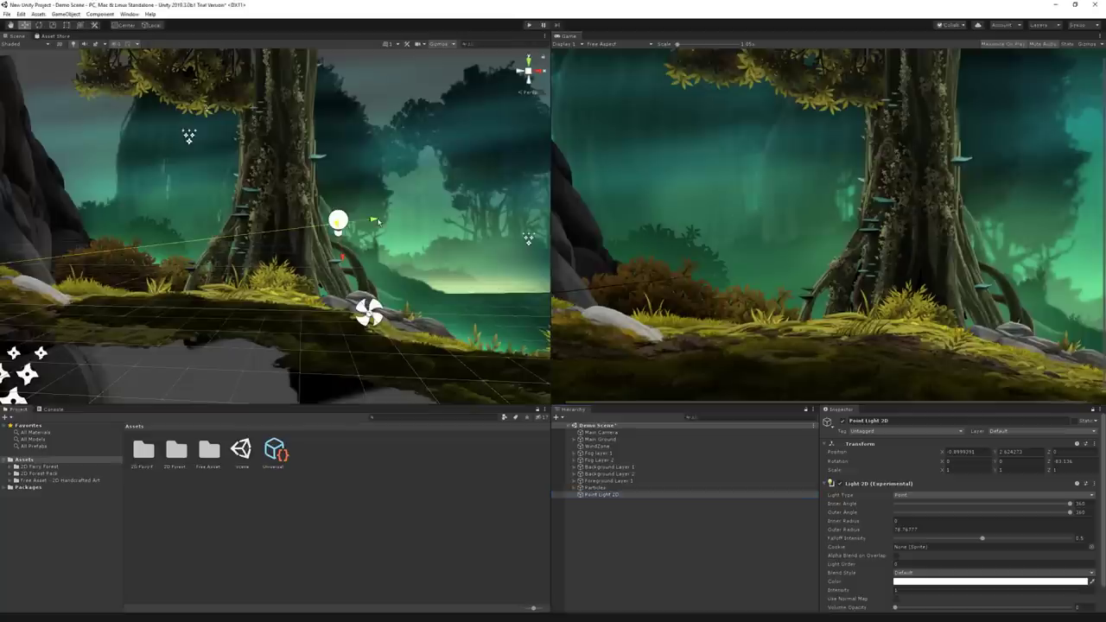
pyautogui.moveTo(378, 222); pyautogui.dragTo(355, 225)
pyautogui.scroll(-12, 330, 230)
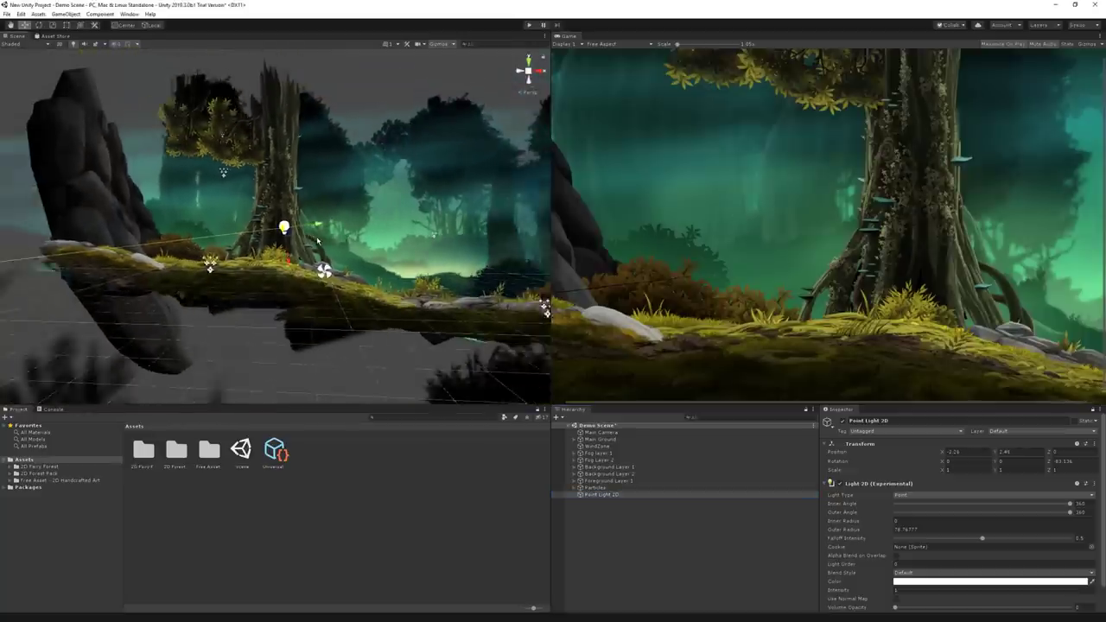
pyautogui.scroll(-5, 318, 242)
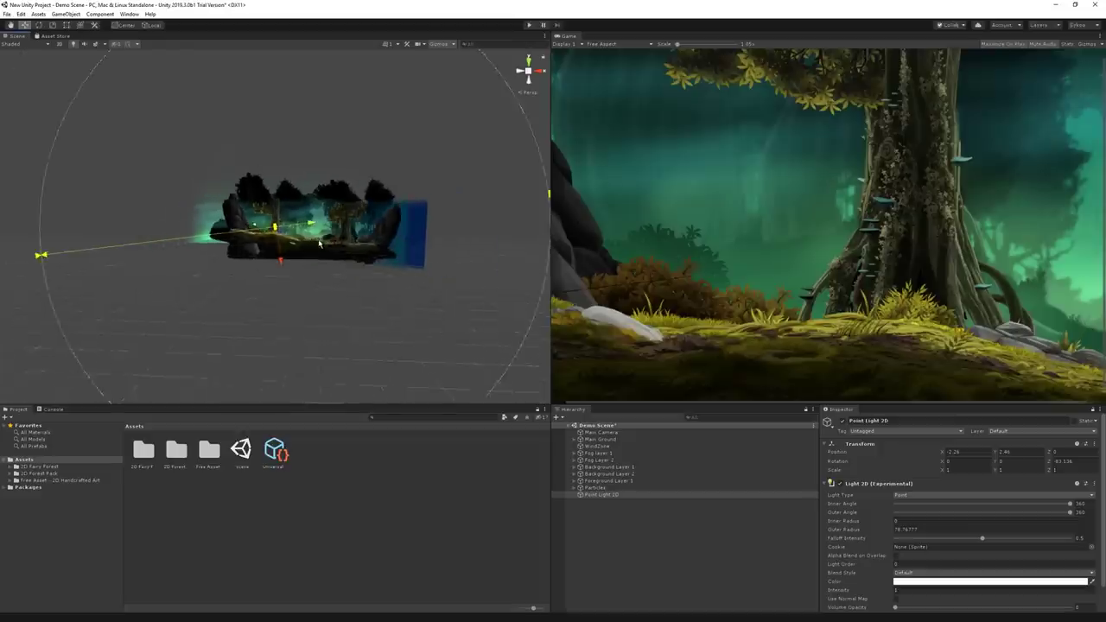
pyautogui.moveTo(77, 251); pyautogui.dragTo(78, 339)
pyautogui.moveTo(503, 200); pyautogui.dragTo(290, 159)
# - Examine the layered forest scene and the point light's reach from several viewing angles
pyautogui.moveTo(290, 160)
pyautogui.mouseDown(button='right')
pyautogui.moveTo(286, 150)
pyautogui.moveTo(305, 166)
pyautogui.moveTo(302, 193)
pyautogui.moveTo(309, 159)
pyautogui.mouseUp(button='right')
pyautogui.press('w')
pyautogui.press('s')
pyautogui.press('w')
pyautogui.press('a')
pyautogui.moveTo(201, 187); pyautogui.dragTo(302, 196, button='right')
pyautogui.press('a')
pyautogui.press('s')
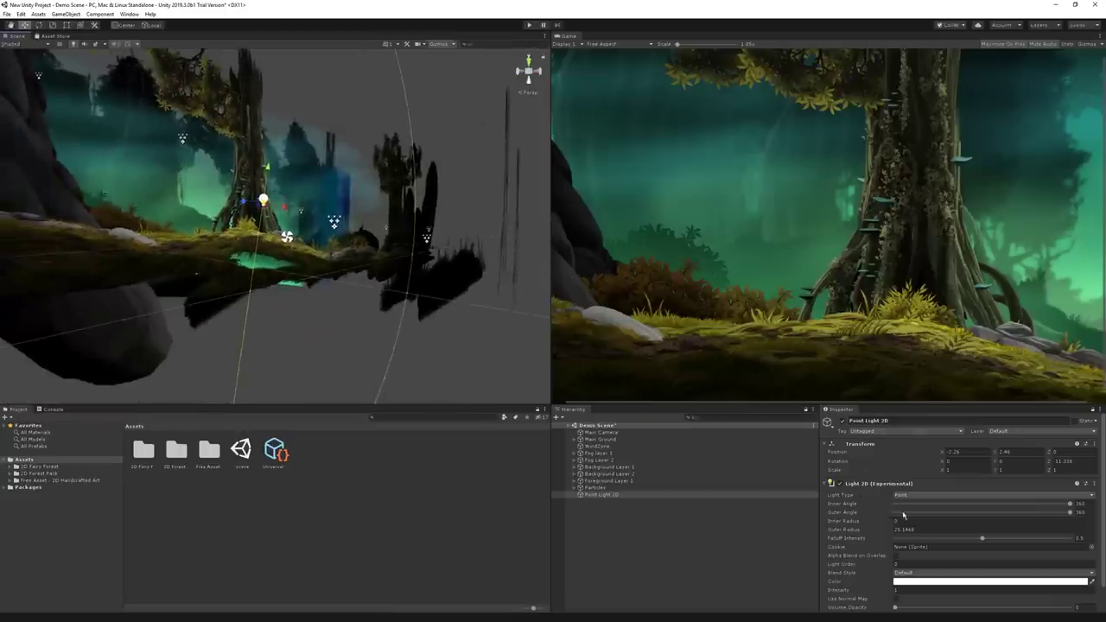
# - Try out the inner angle and different positions of the Point Light 2D, undoing each move
pyautogui.moveTo(954, 505); pyautogui.dragTo(1086, 513)
pyautogui.moveTo(271, 204); pyautogui.dragTo(147, 190)
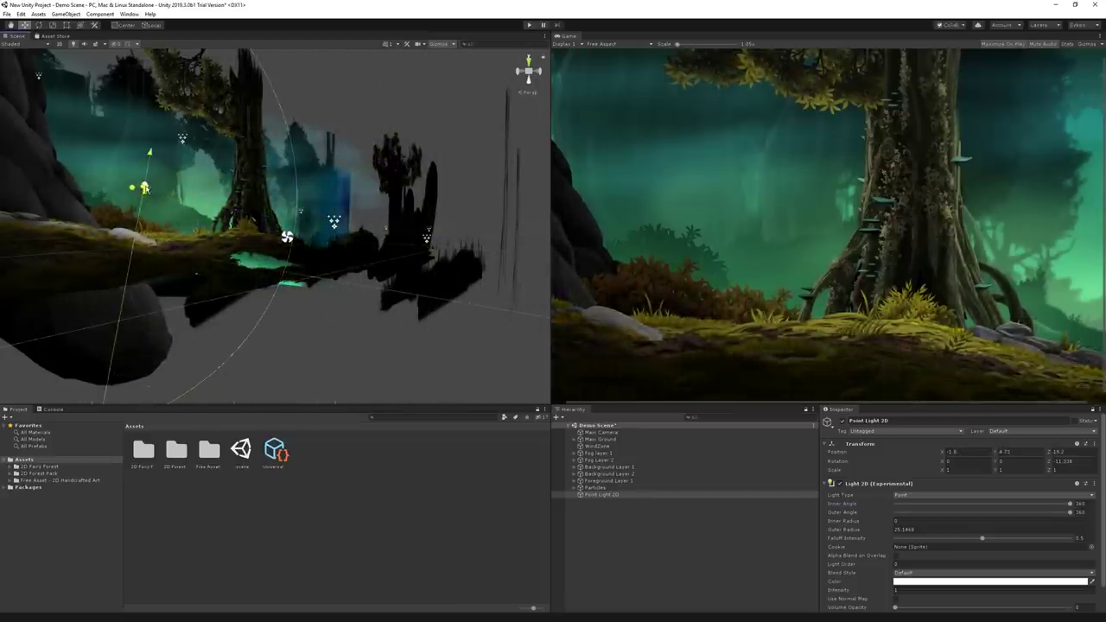
pyautogui.hotkey('ctrl', 'z')
pyautogui.moveTo(146, 190); pyautogui.dragTo(297, 218, button='right')
pyautogui.moveTo(295, 204); pyautogui.dragTo(318, 203)
pyautogui.hotkey('ctrl', 'z')
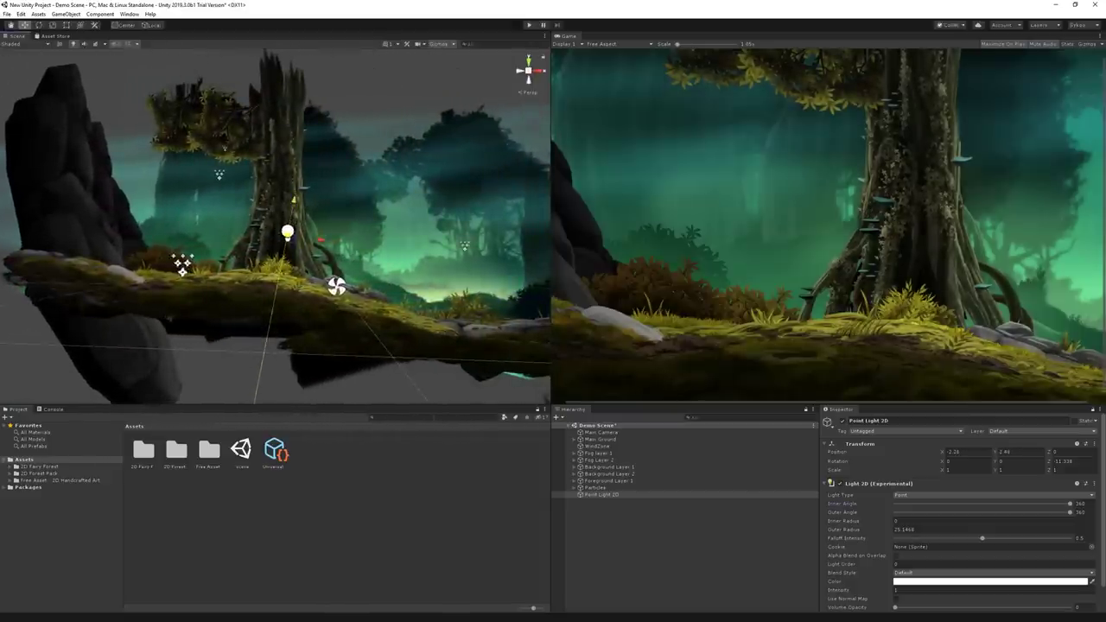
# - Check the Universal RP package in the Package Manager and close it
pyautogui.click(366, 3)
pyautogui.click(128, 14)
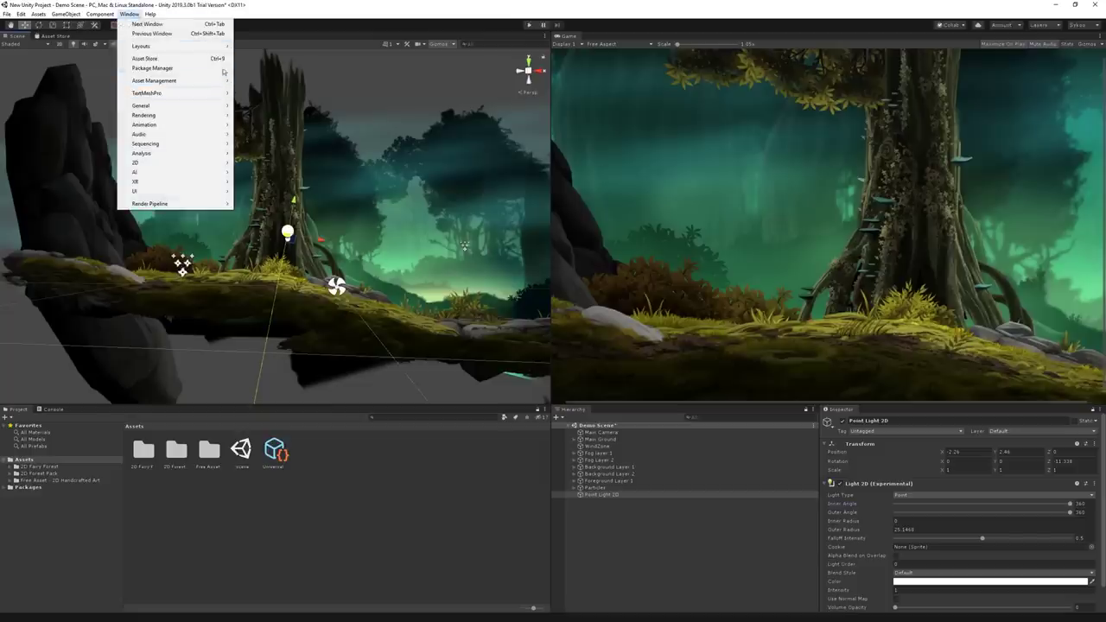
pyautogui.click(152, 68)
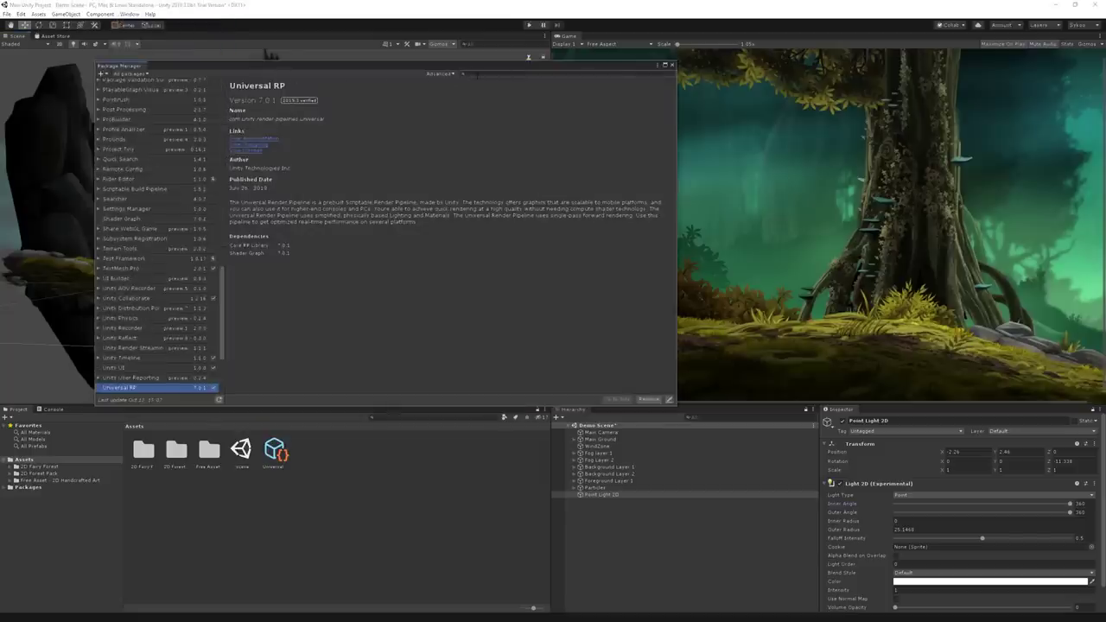
pyautogui.scroll(-3, 154, 324)
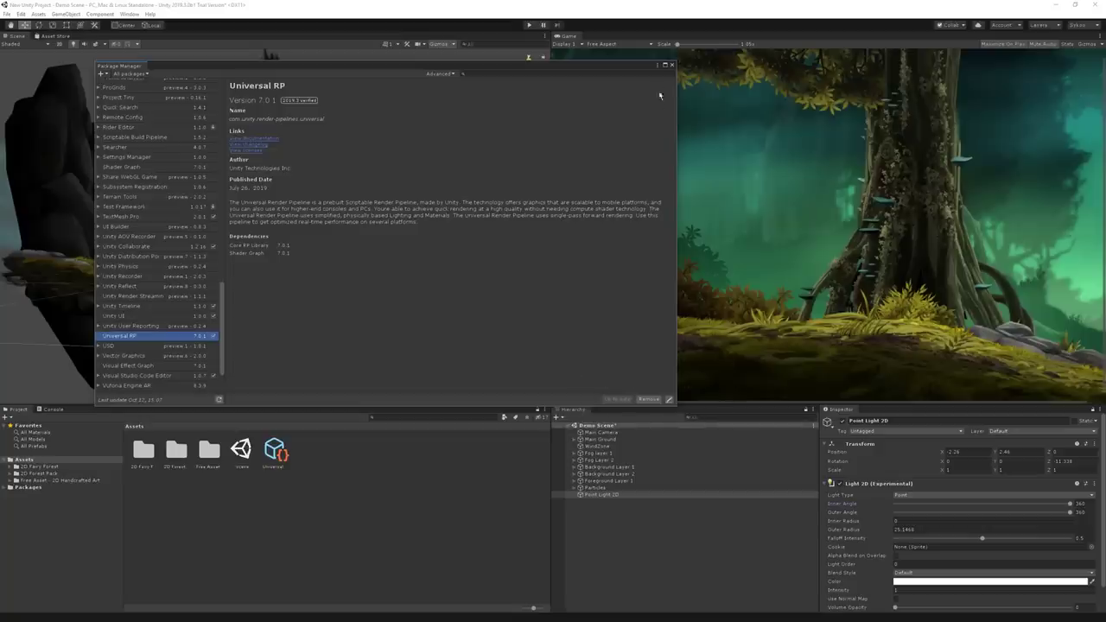
pyautogui.click(672, 65)
# - Create a Universal Render Pipeline asset in the Assets folder
pyautogui.rightClick(355, 454)
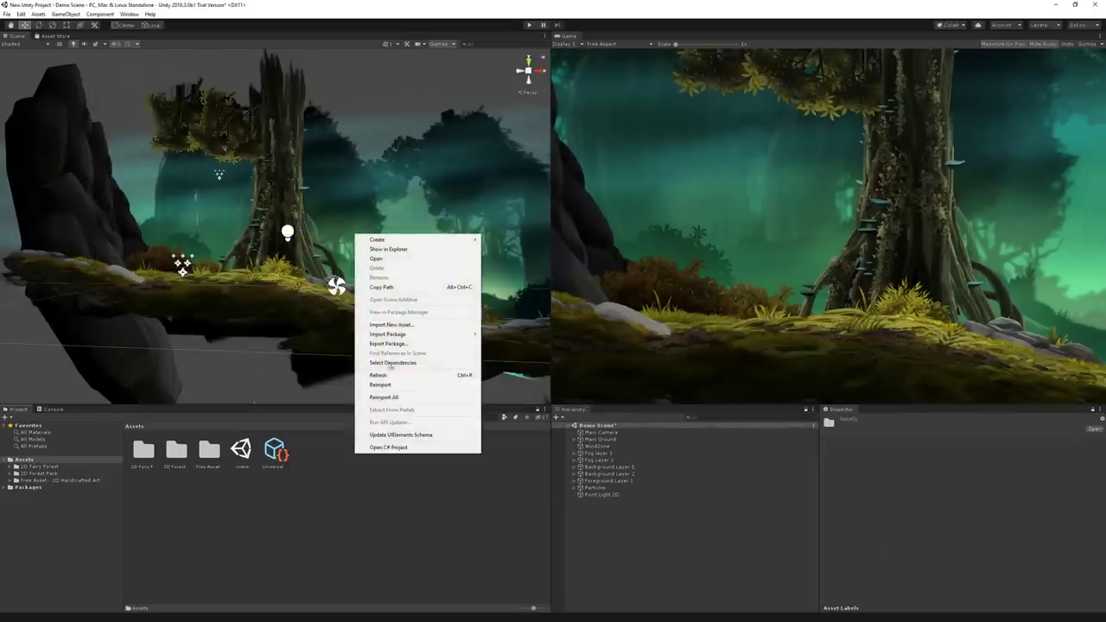
pyautogui.moveTo(402, 240)
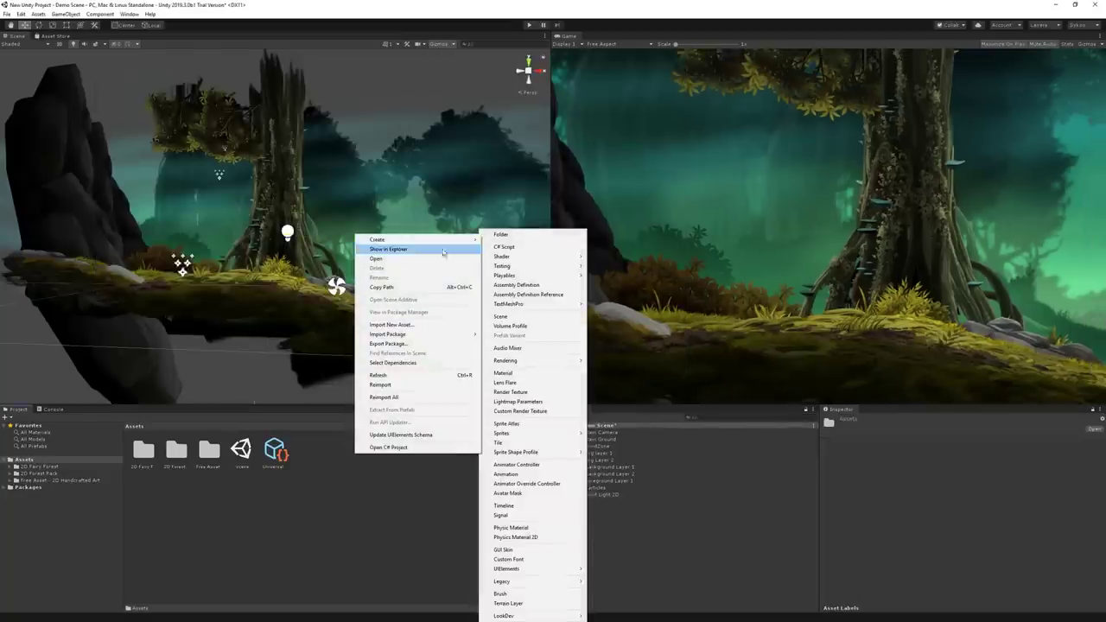
pyautogui.moveTo(510, 360)
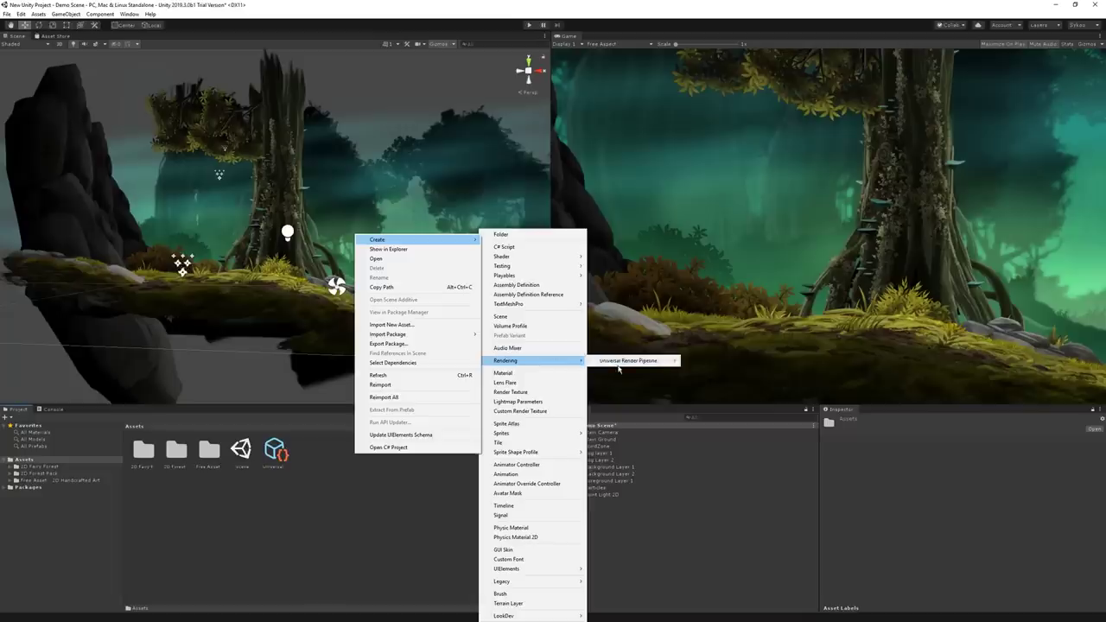
pyautogui.moveTo(622, 363)
pyautogui.click(754, 371)
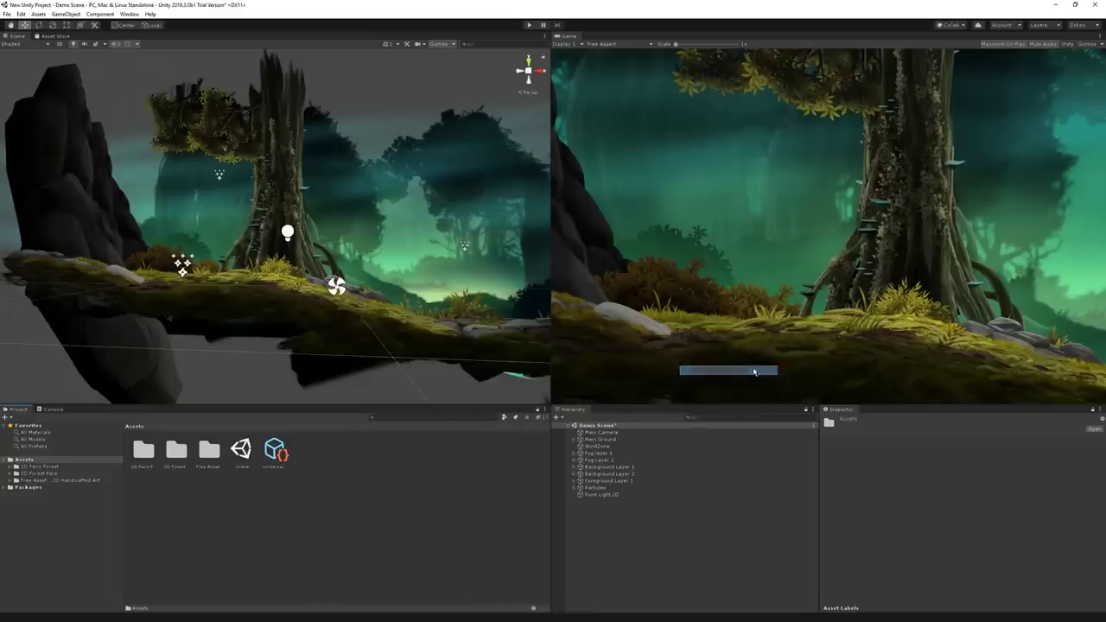
# - Open the asset choices for Scriptable Render Pipeline Settings in the project's Graphics settings
pyautogui.click(20, 15)
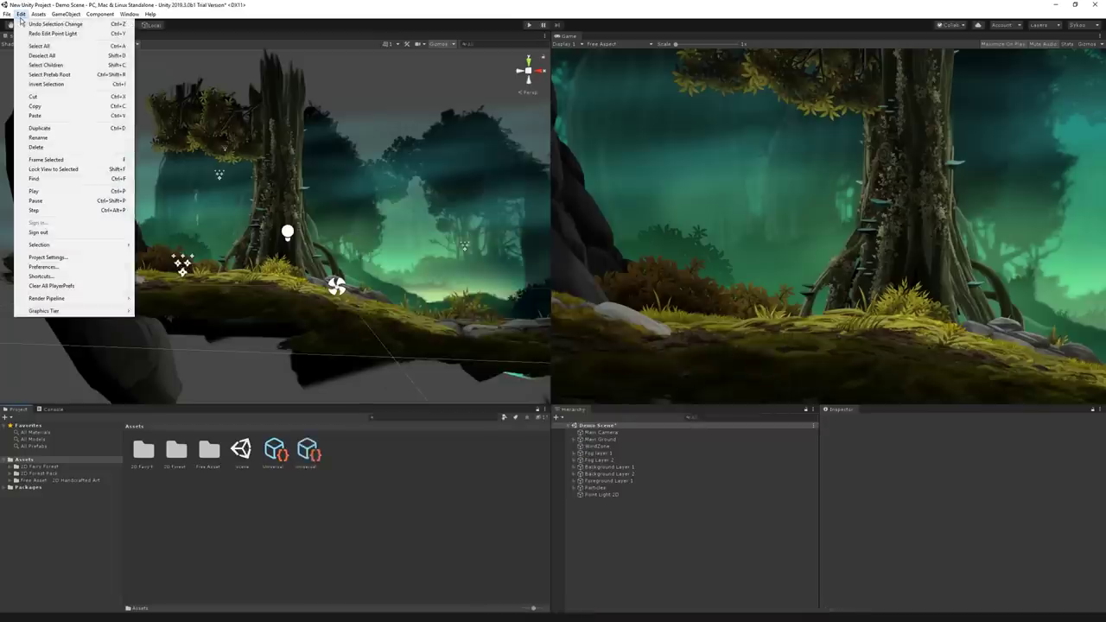
pyautogui.click(73, 256)
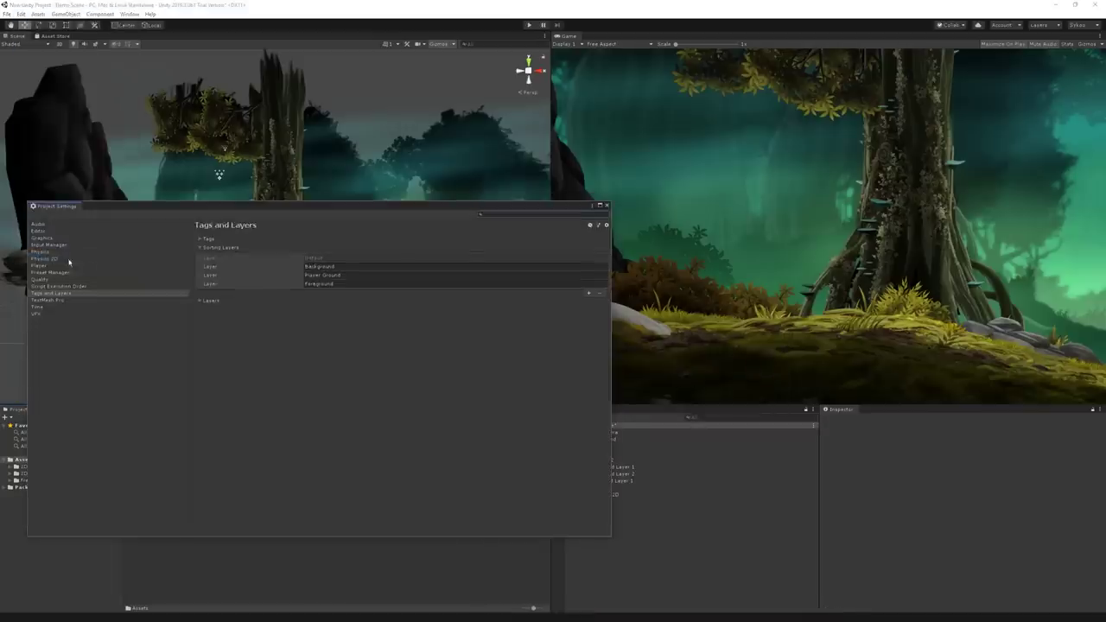
pyautogui.click(41, 237)
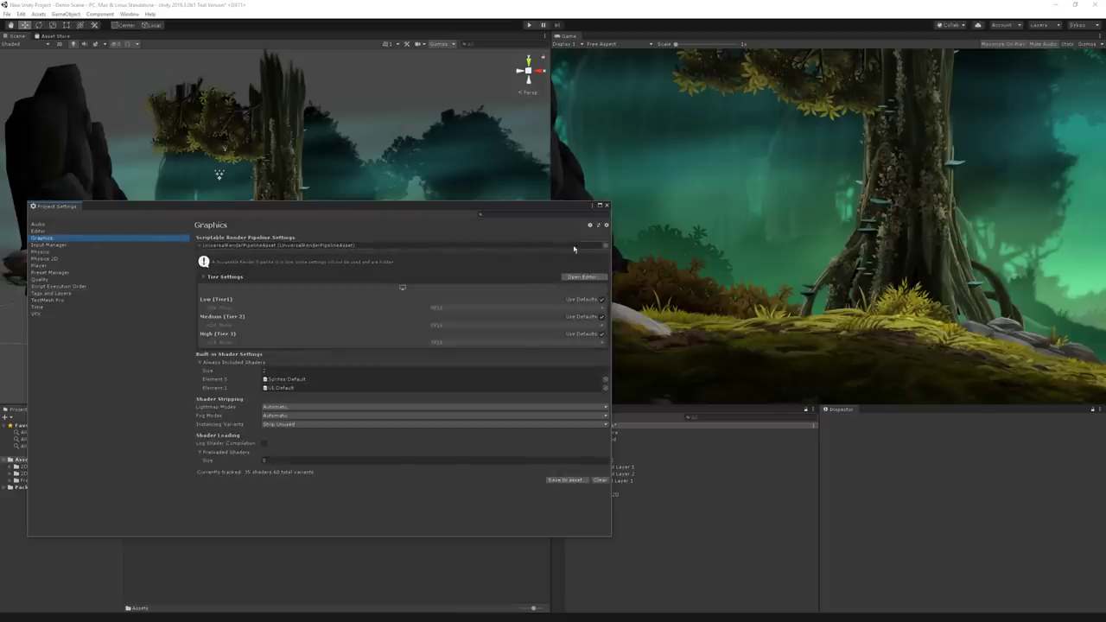
pyautogui.click(604, 246)
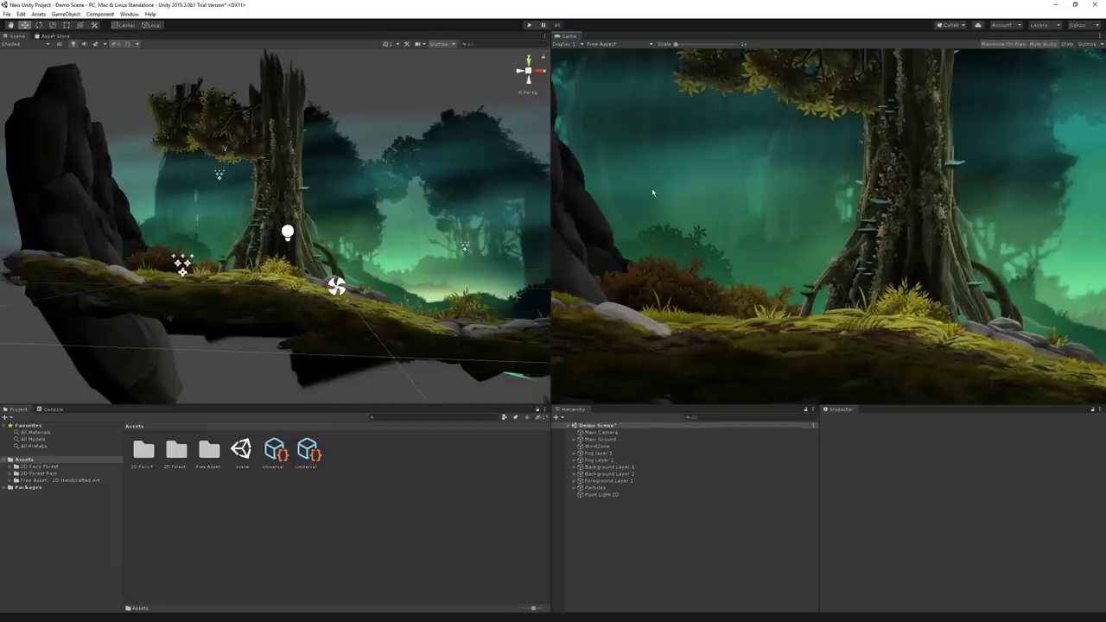
# - Create a 2D Renderer data asset for the Universal Render Pipeline in the Assets folder
pyautogui.rightClick(337, 448)
pyautogui.moveTo(390, 233)
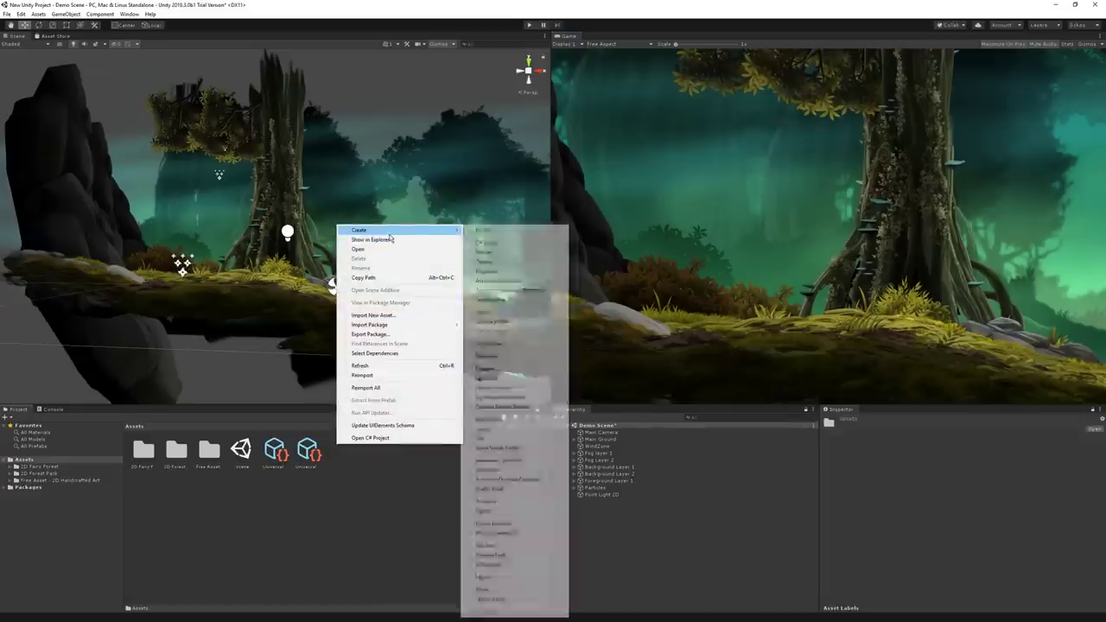
pyautogui.moveTo(519, 355)
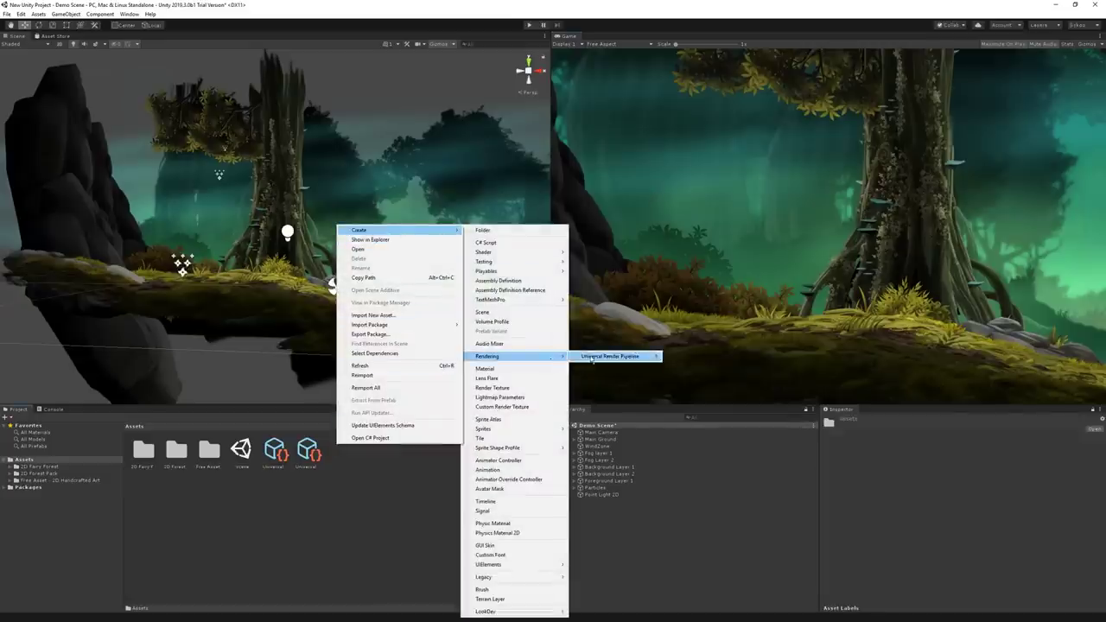
pyautogui.moveTo(643, 356)
pyautogui.click(739, 388)
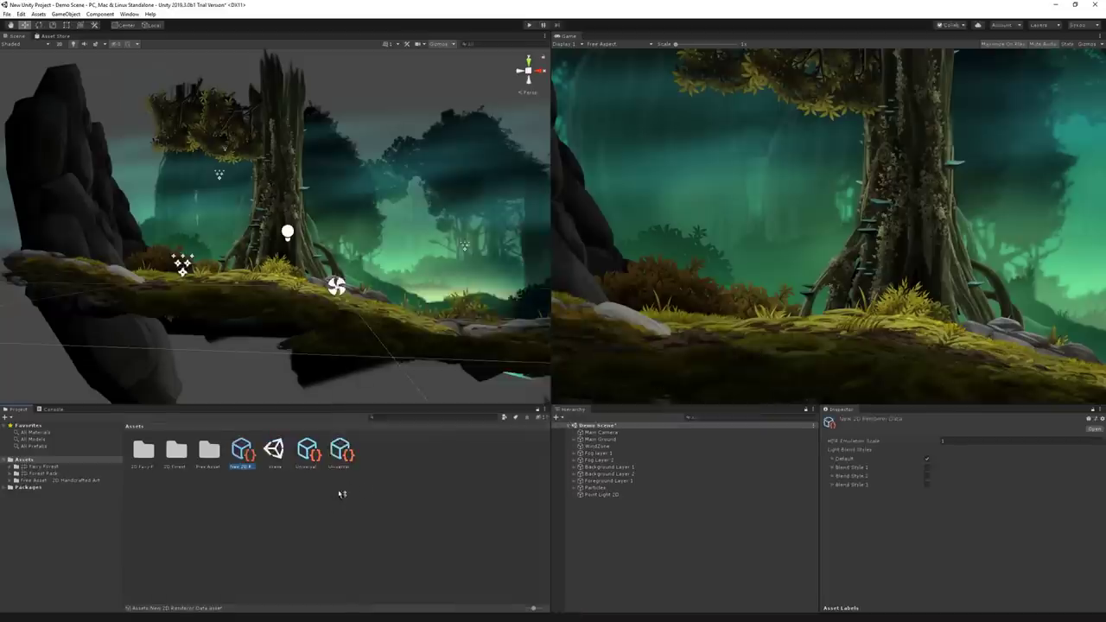
# - Set the pipeline asset's Renderer Type to Custom and use New 2D Renderer Data as its data
pyautogui.click(345, 453)
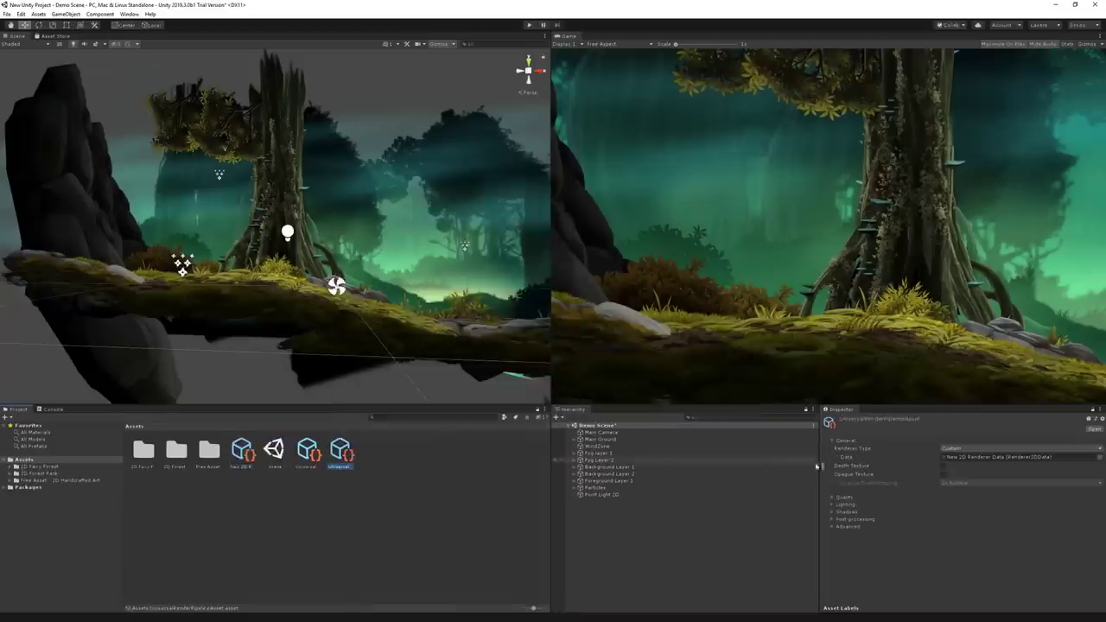
pyautogui.click(950, 448)
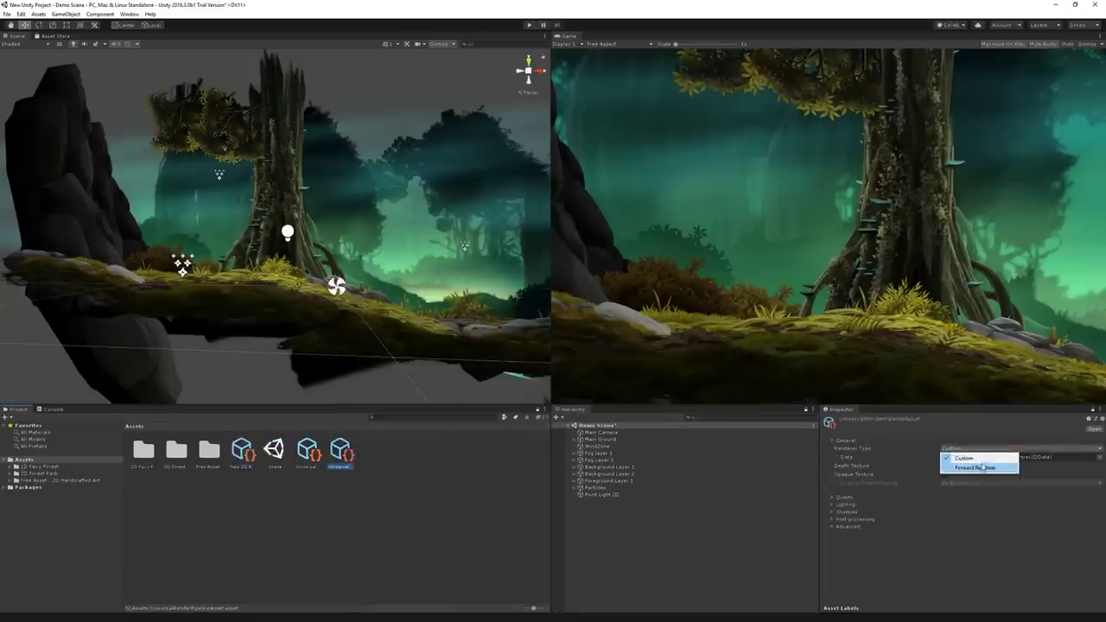
pyautogui.click(986, 460)
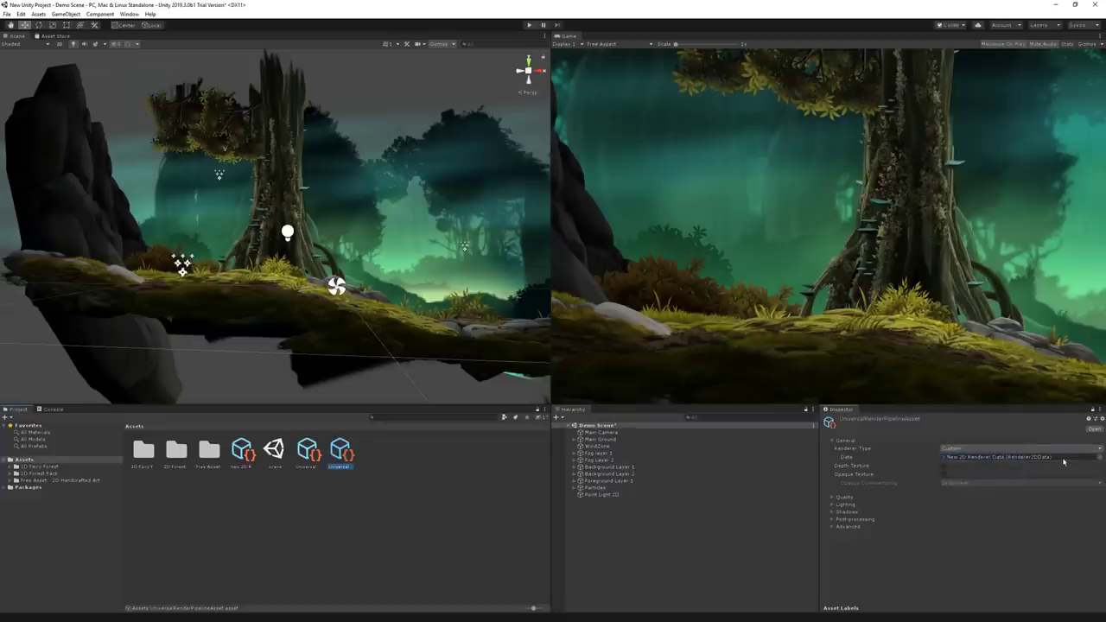
pyautogui.click(1095, 458)
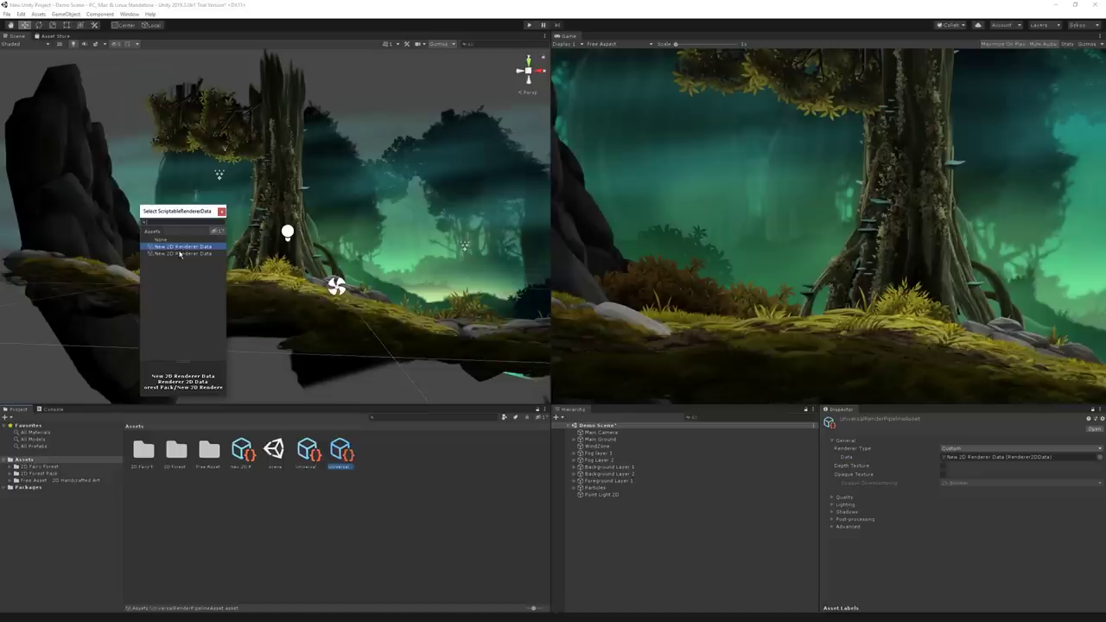
pyautogui.click(222, 212)
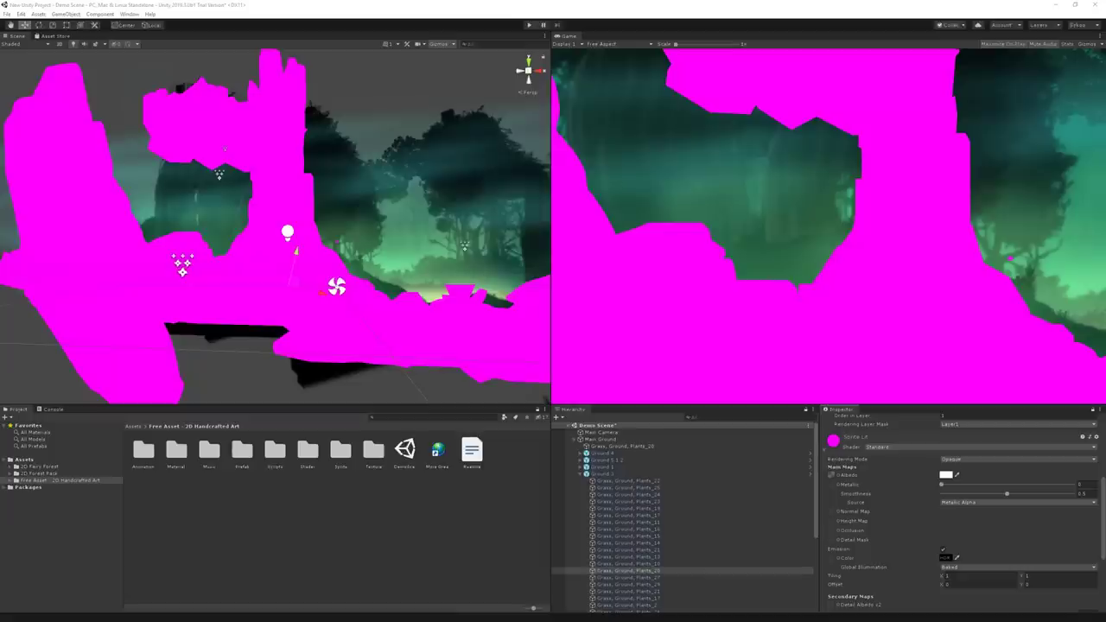
# - Upgrade all of the project's materials to UniversalRP materials
pyautogui.click(19, 13)
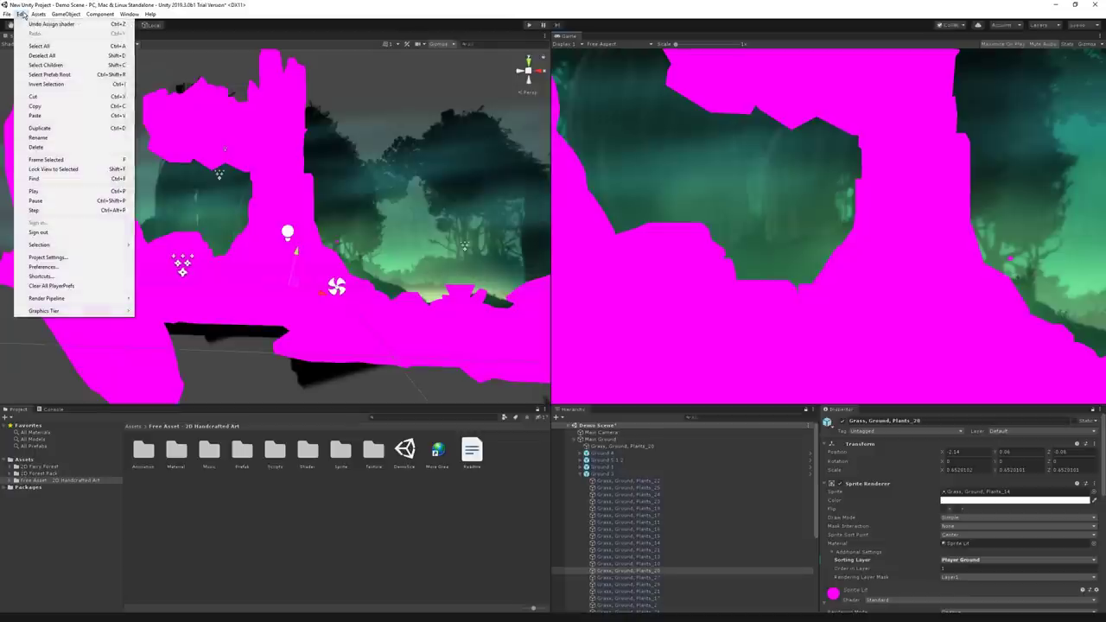
pyautogui.moveTo(129, 299)
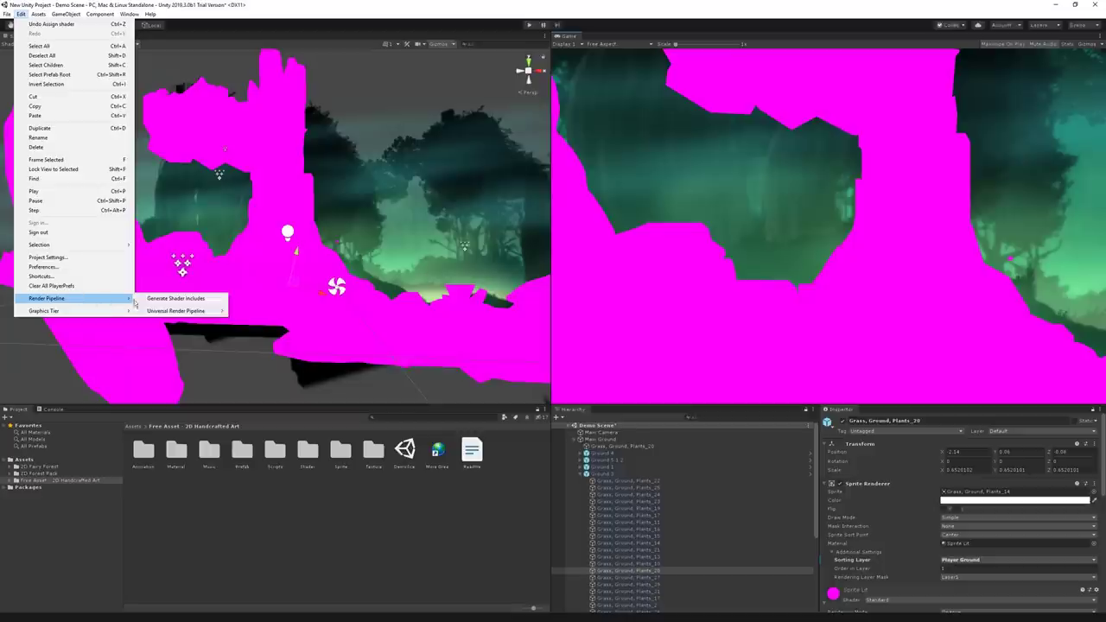
pyautogui.moveTo(185, 311)
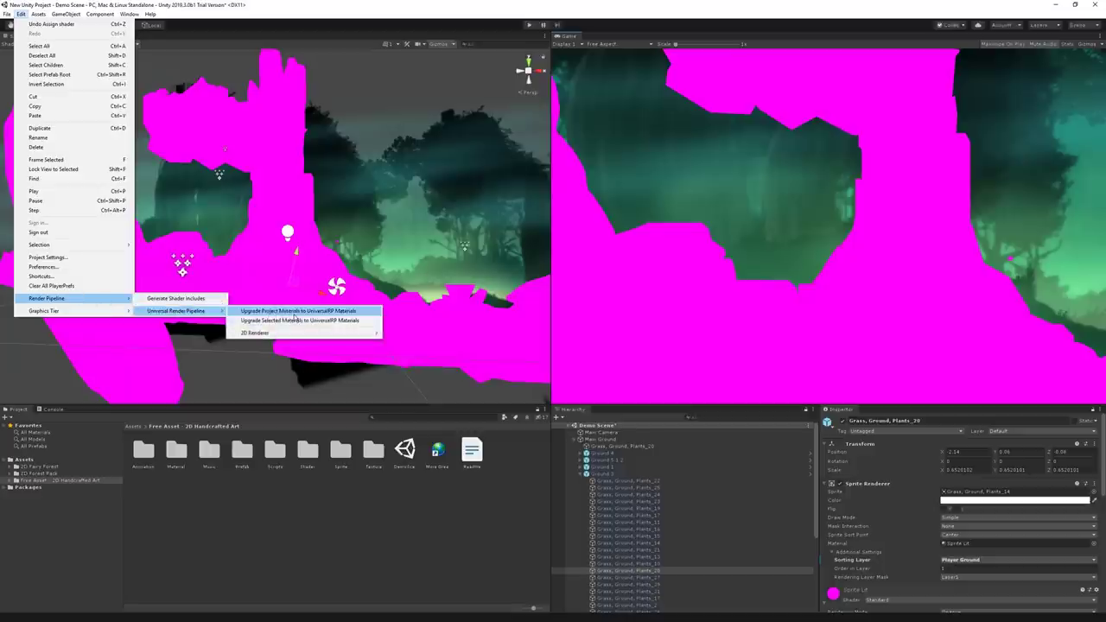
pyautogui.click(298, 310)
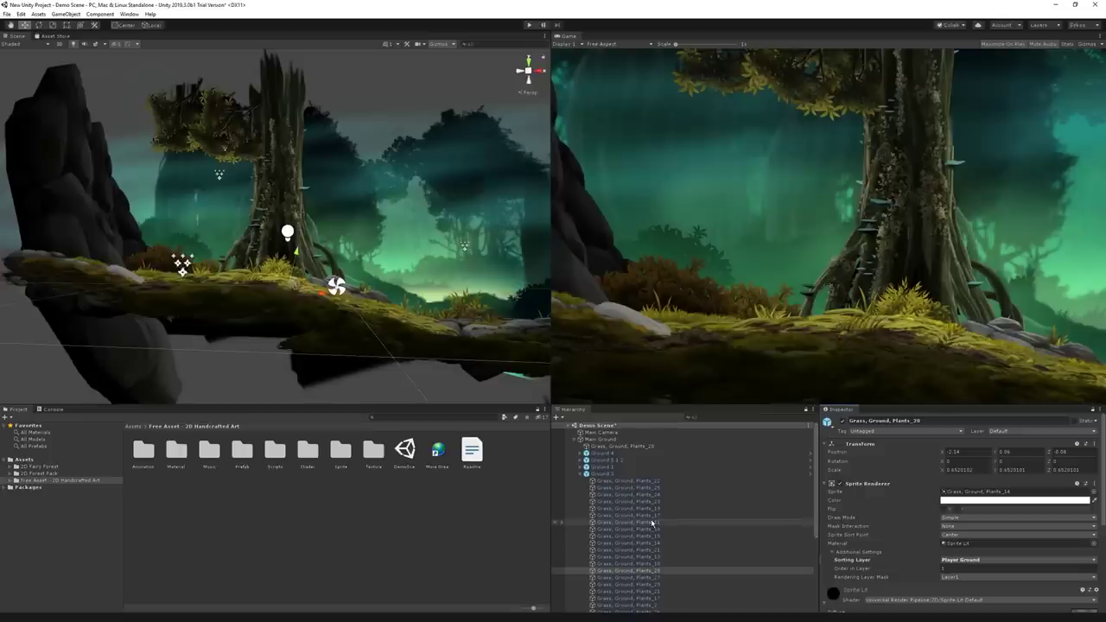
# - Upgrade the scene to the experimental 2D Renderer
pyautogui.click(20, 14)
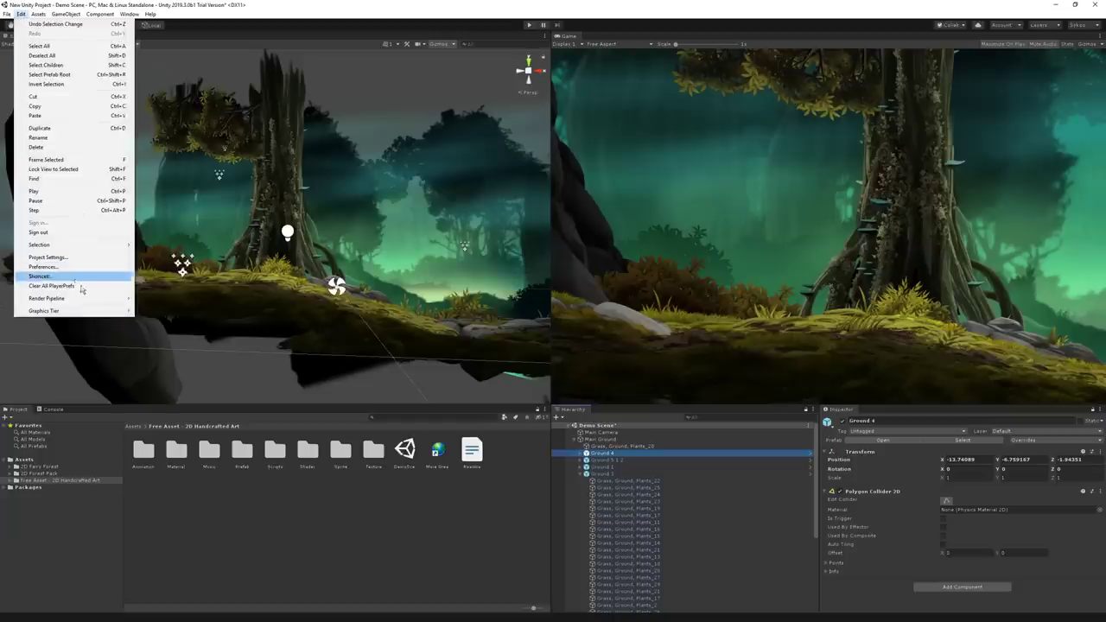
pyautogui.moveTo(82, 303)
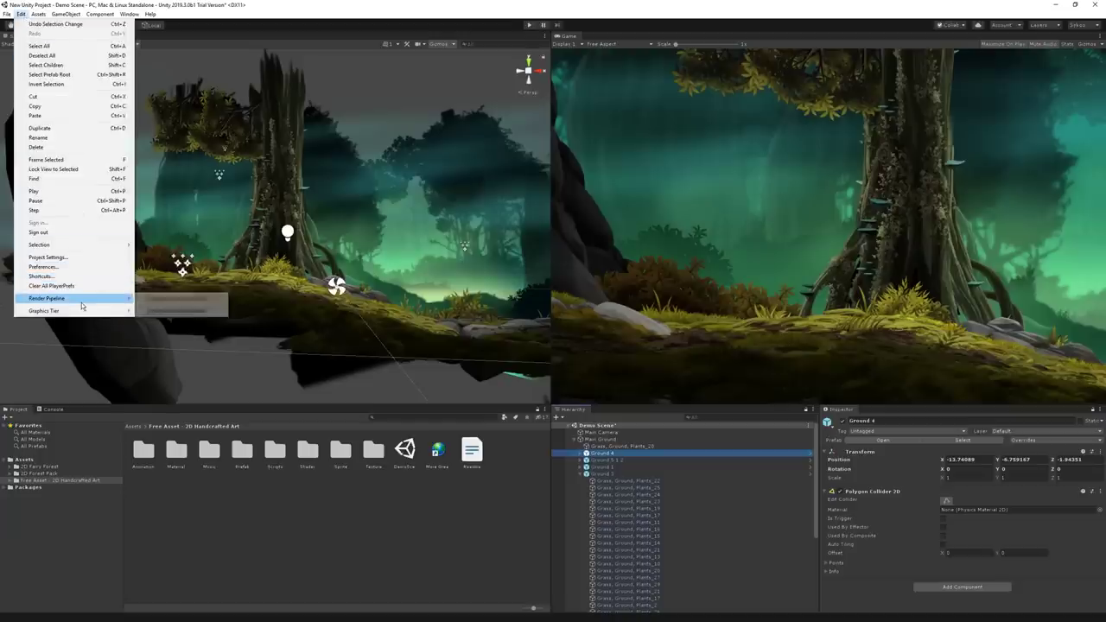
pyautogui.moveTo(186, 311)
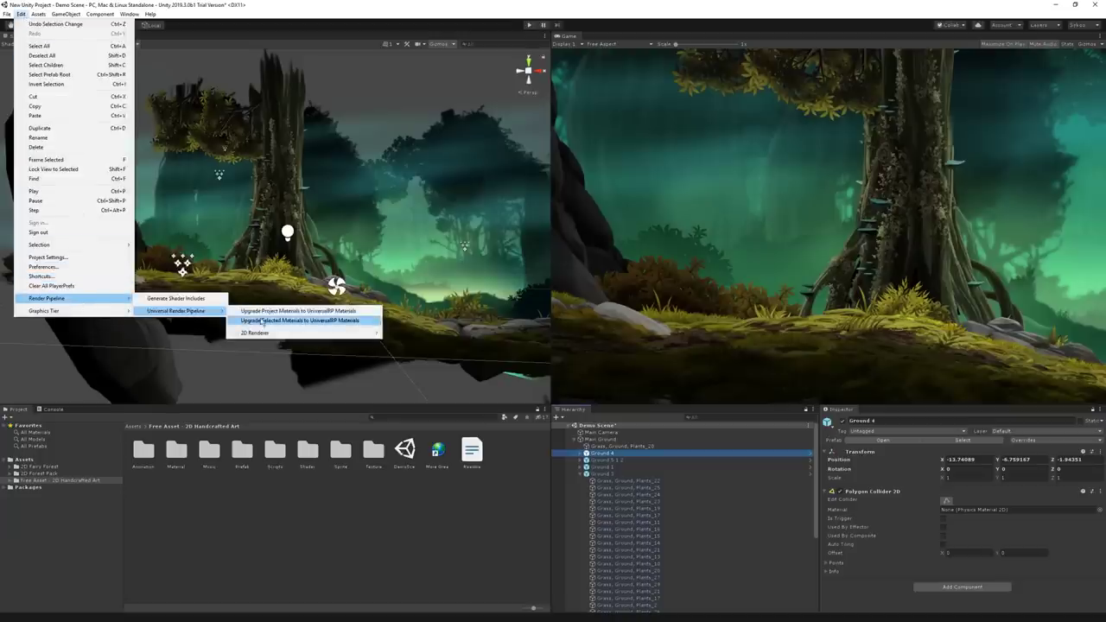
pyautogui.moveTo(304, 334)
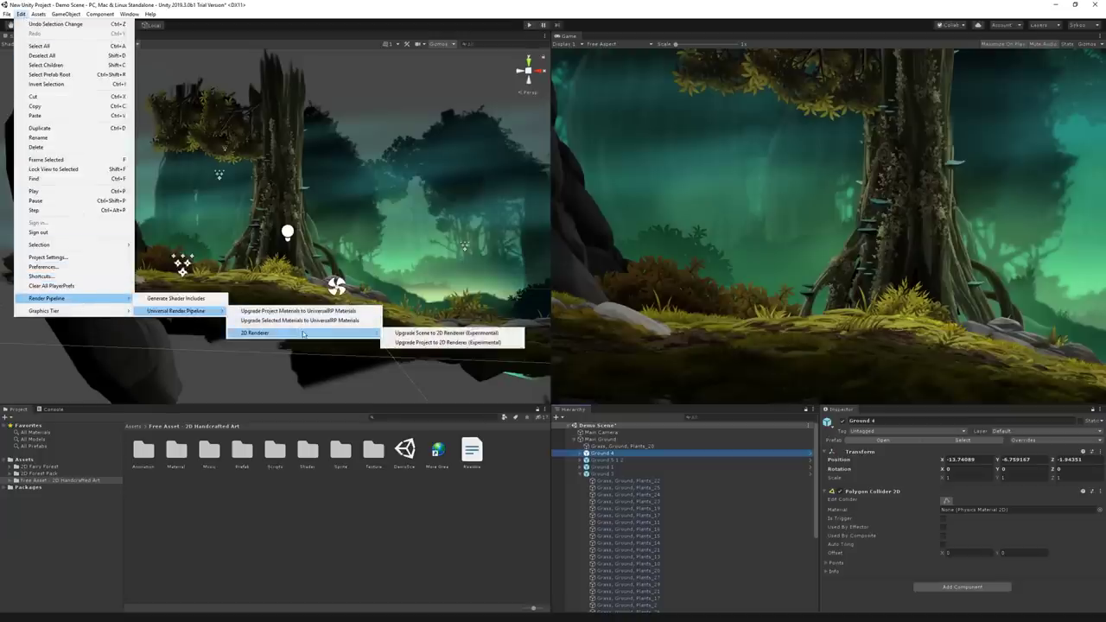
pyautogui.click(393, 334)
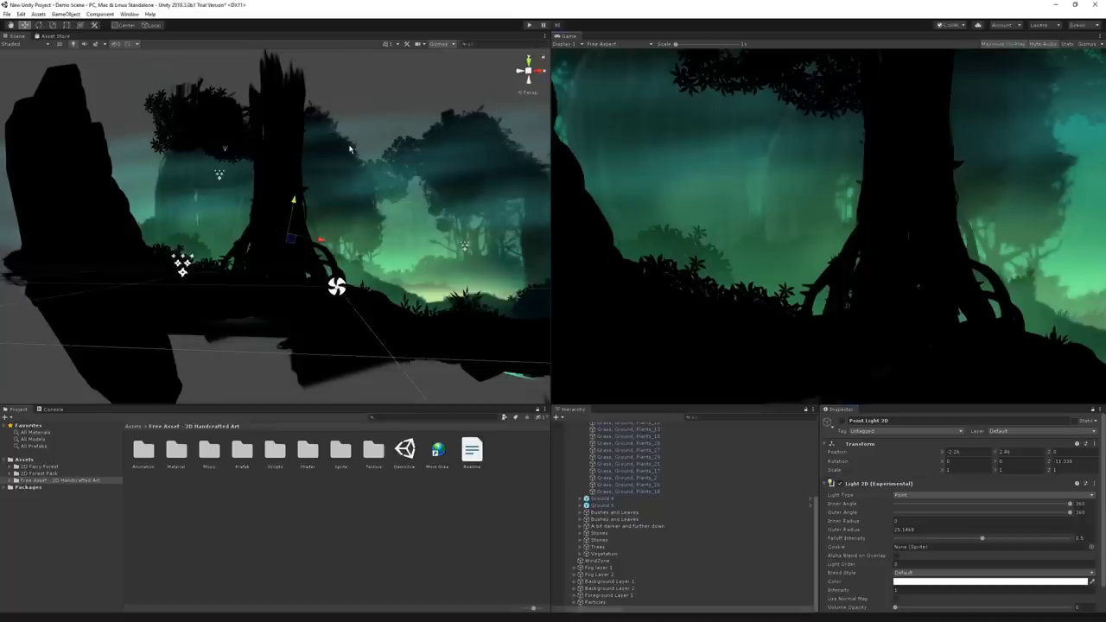
# - Clear the existing point light from the selection and add a new experimental Point Light 2D to the scene
pyautogui.press('Delete')
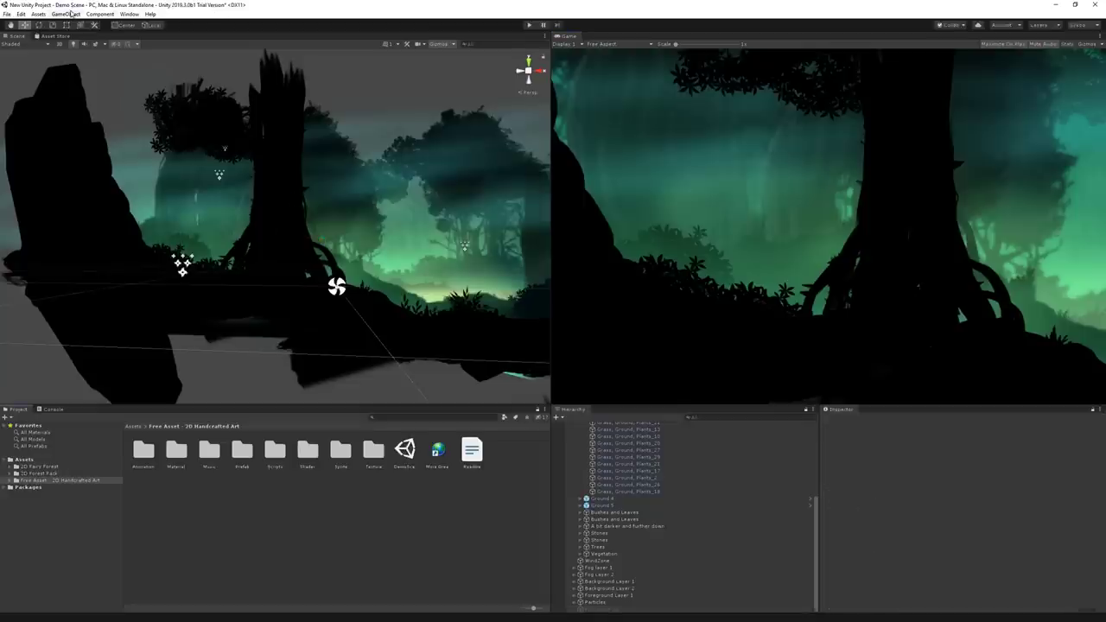
pyautogui.click(69, 14)
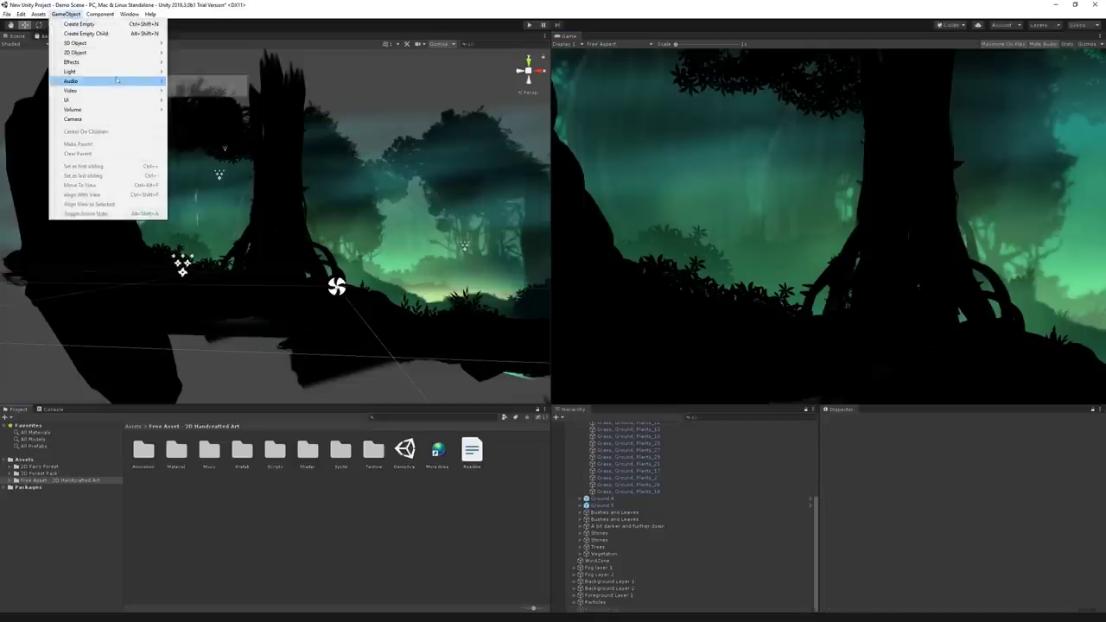
pyautogui.moveTo(121, 73)
pyautogui.moveTo(183, 73)
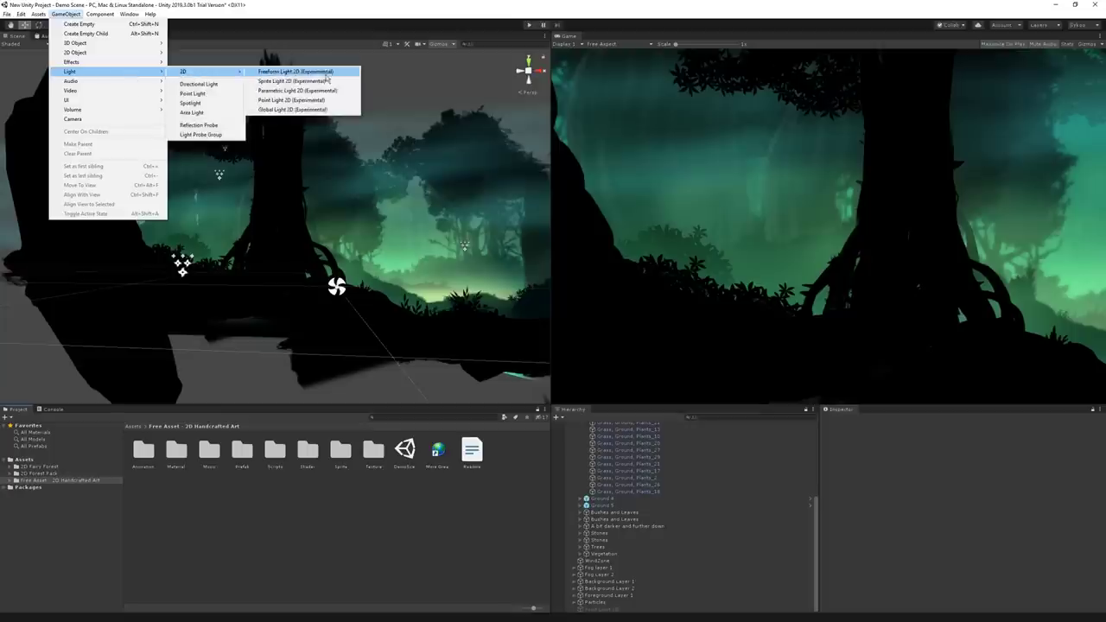
pyautogui.click(292, 100)
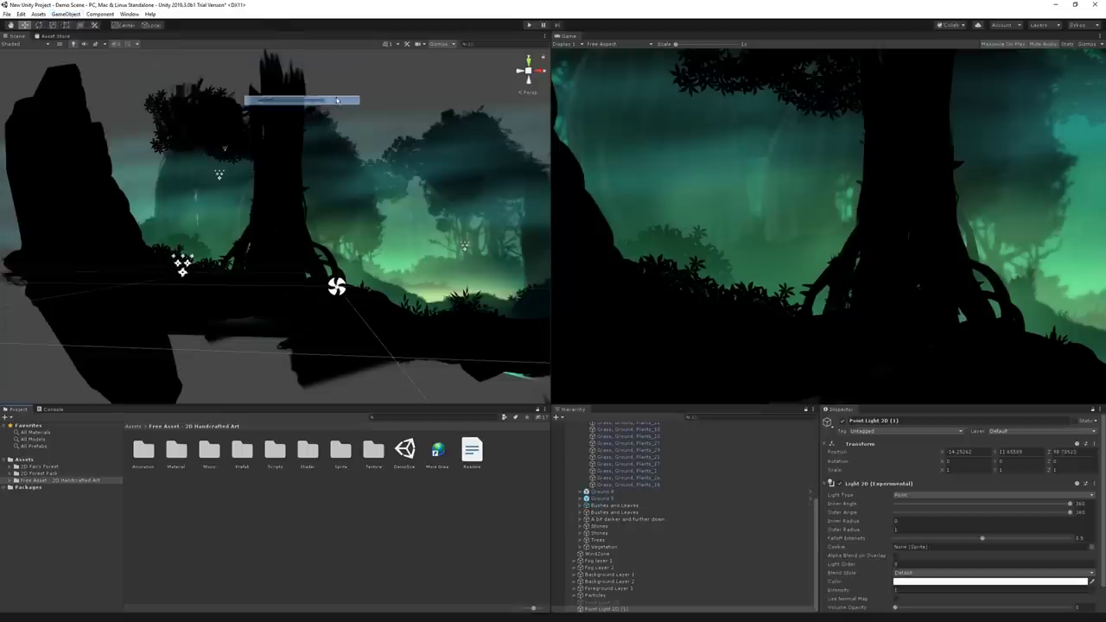
# - Enlarge the new point light's outer radius to about 62.4 and extend its target sorting layers beyond Default to cover the ground
pyautogui.moveTo(278, 224); pyautogui.dragTo(407, 370)
pyautogui.scroll(-3, 915, 553)
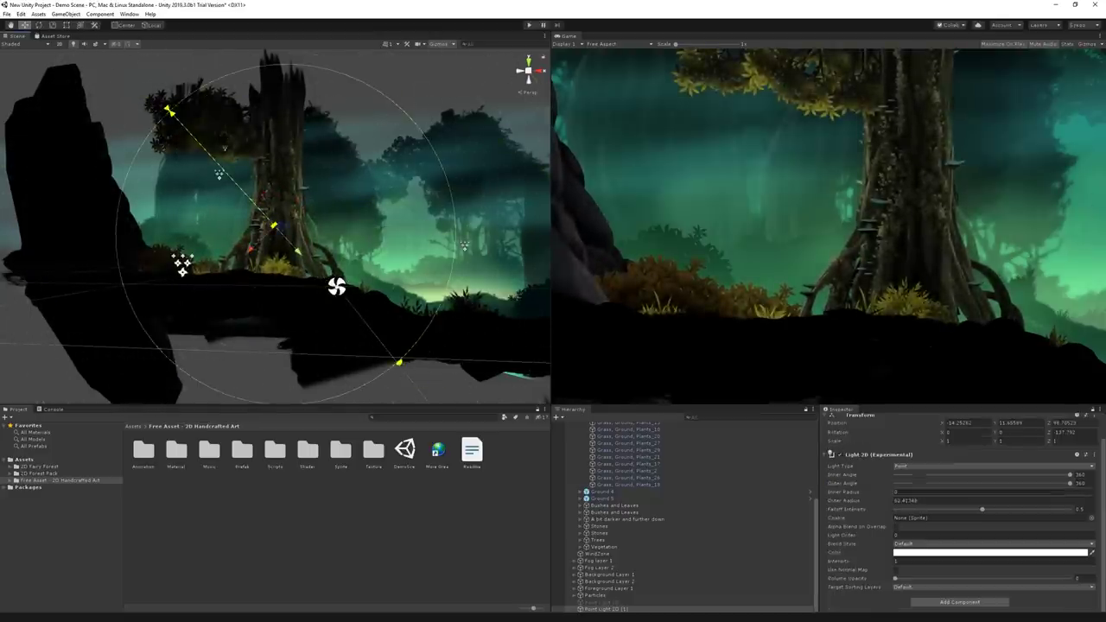
pyautogui.click(915, 589)
pyautogui.click(928, 546)
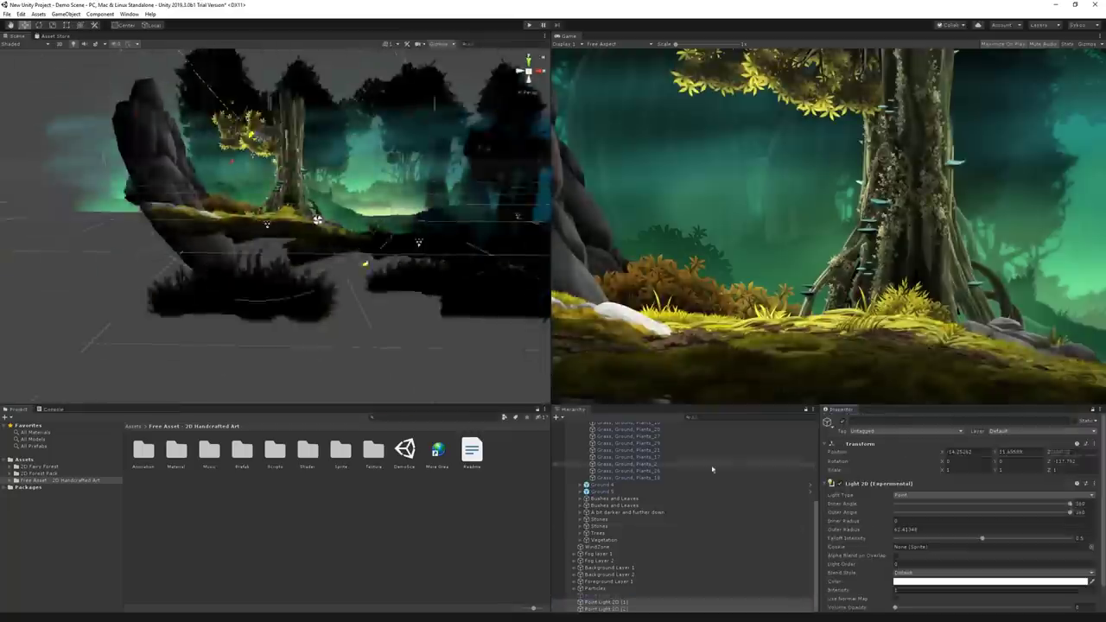